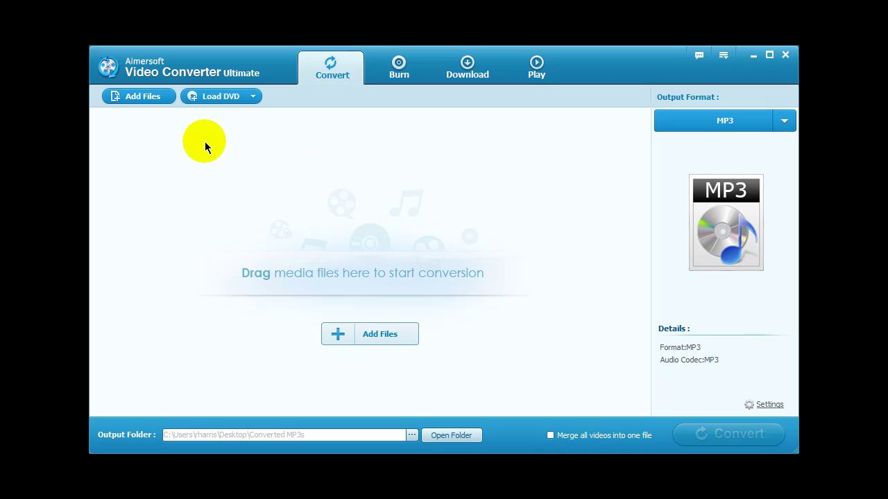
- Load only the main movie from the Windwalker_SE DVD in drive K and stop the load mode prompt from showing again
click(253, 99)
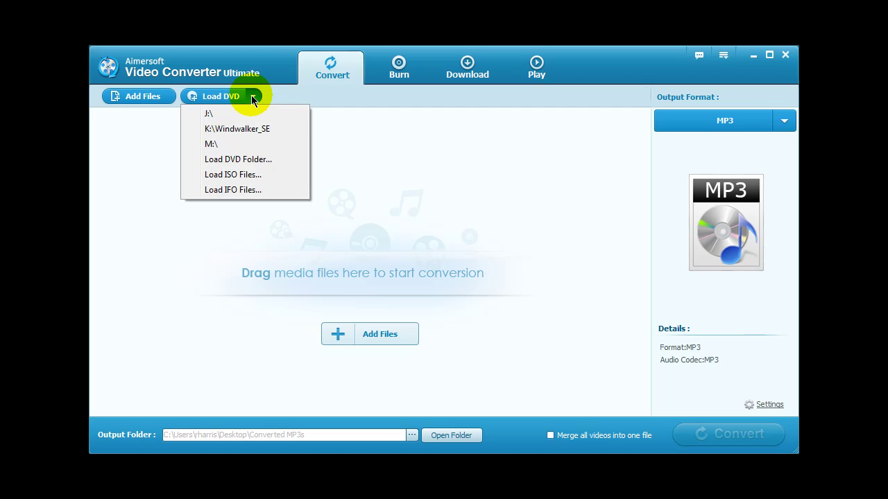
click(234, 134)
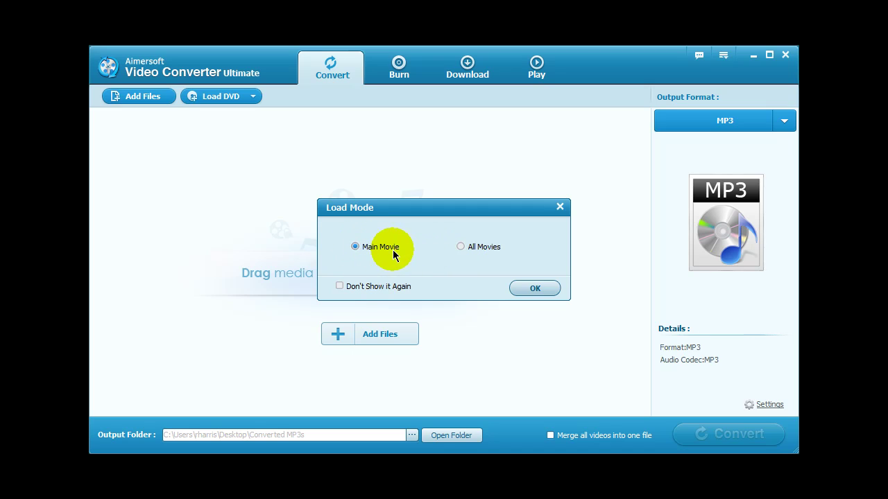
click(340, 286)
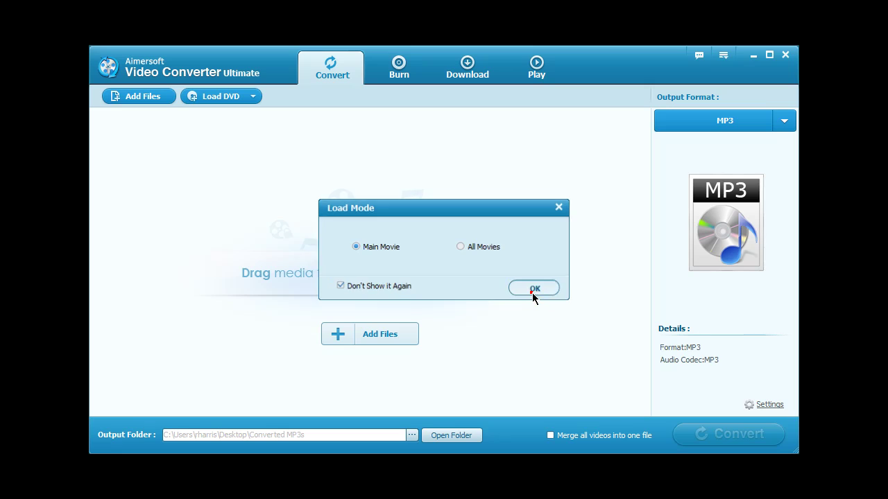
click(533, 289)
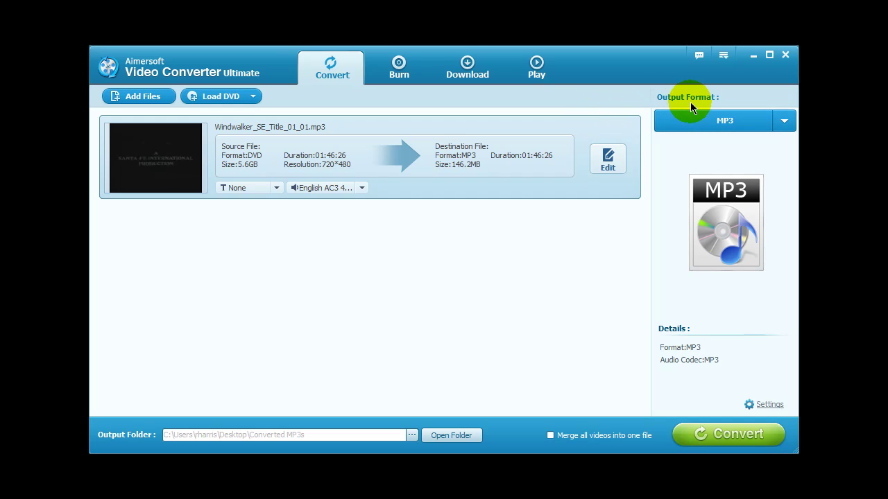
- Look through the favorite output formats and the full list of available video output formats
click(784, 124)
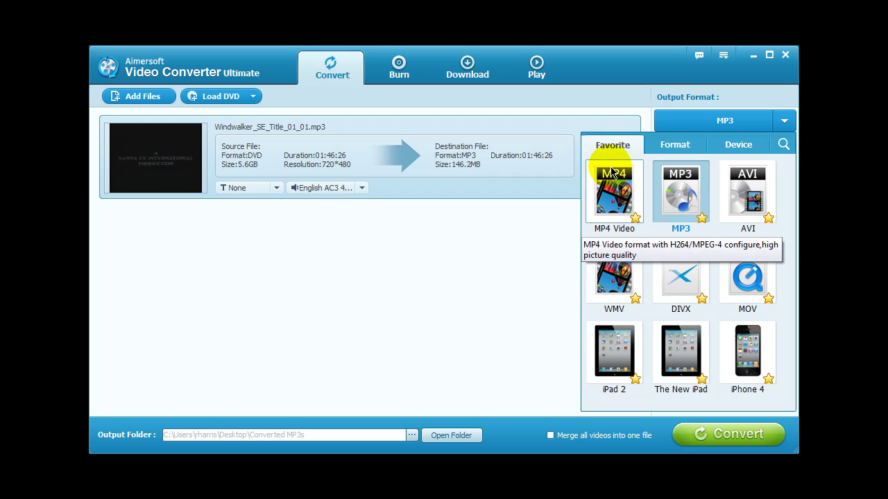
click(670, 151)
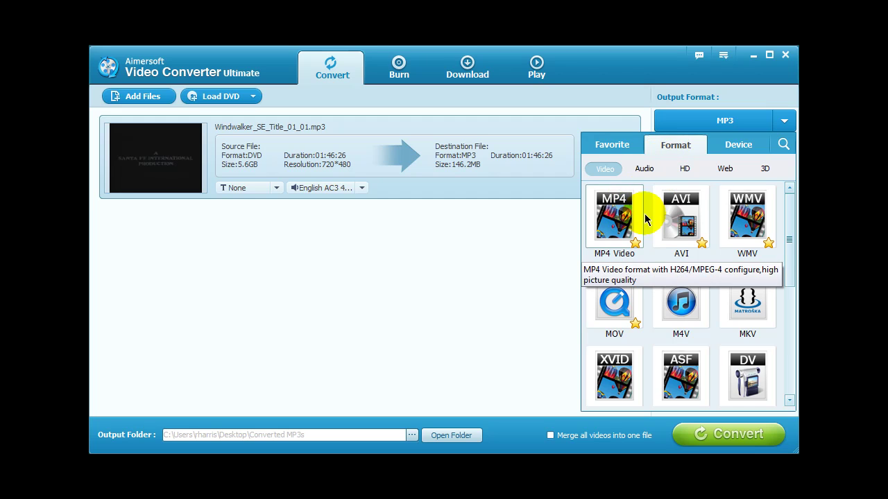
drag(788, 258, 788, 297)
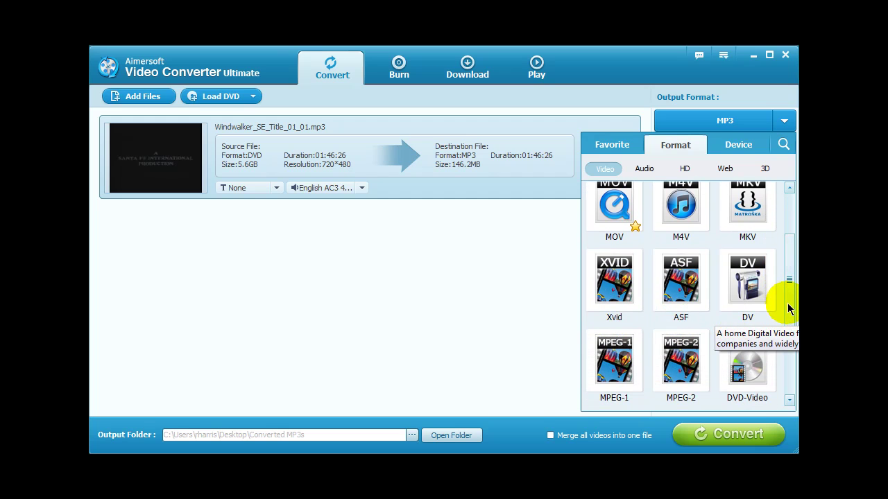
drag(789, 303, 789, 332)
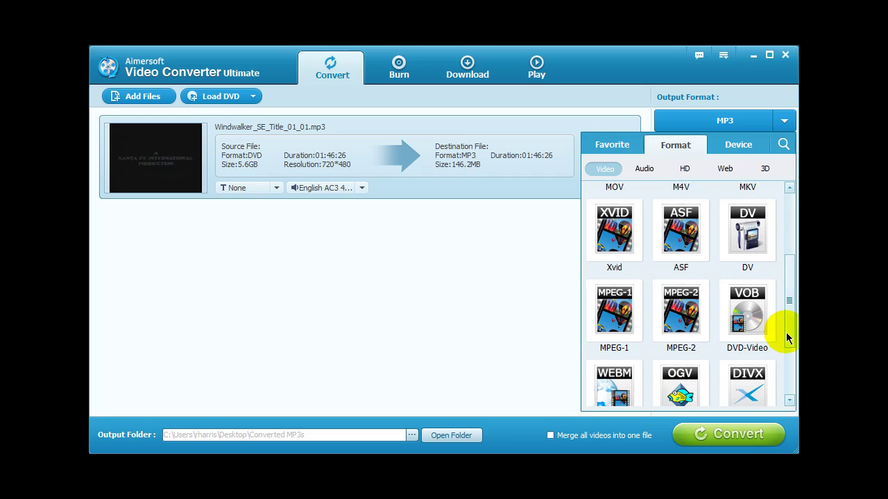
drag(786, 335, 783, 362)
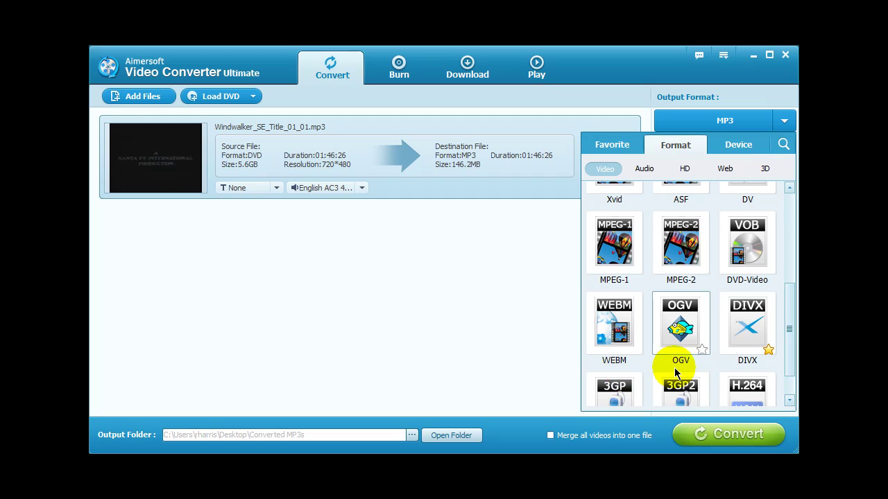
scroll(786, 346, down, 3)
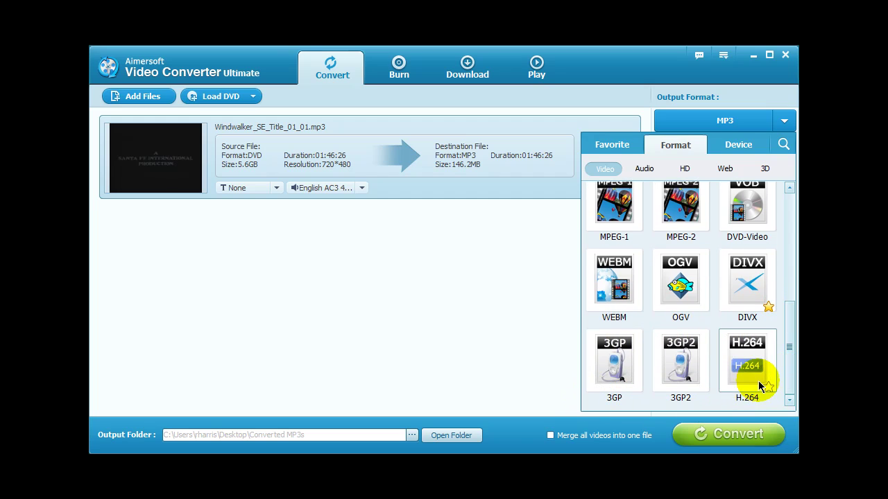
scroll(787, 382, up, 5)
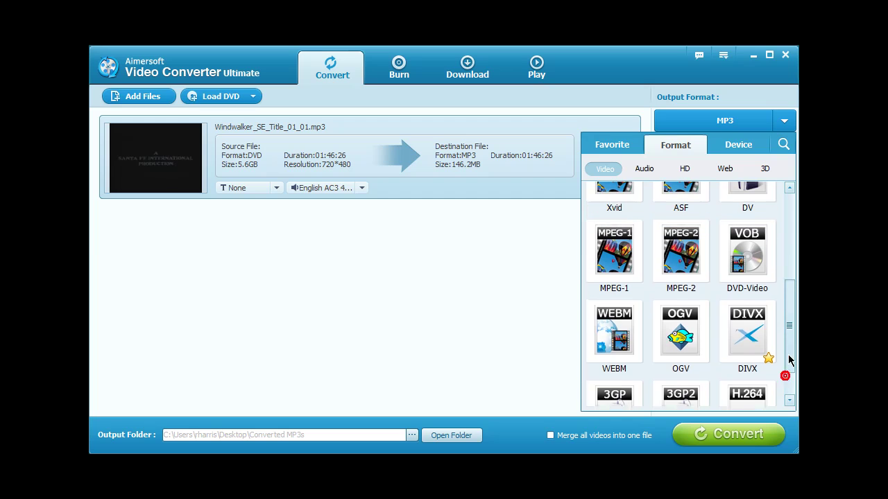
- Examine the output formats offered in the Audio, HD, Web and 3D categories
click(641, 174)
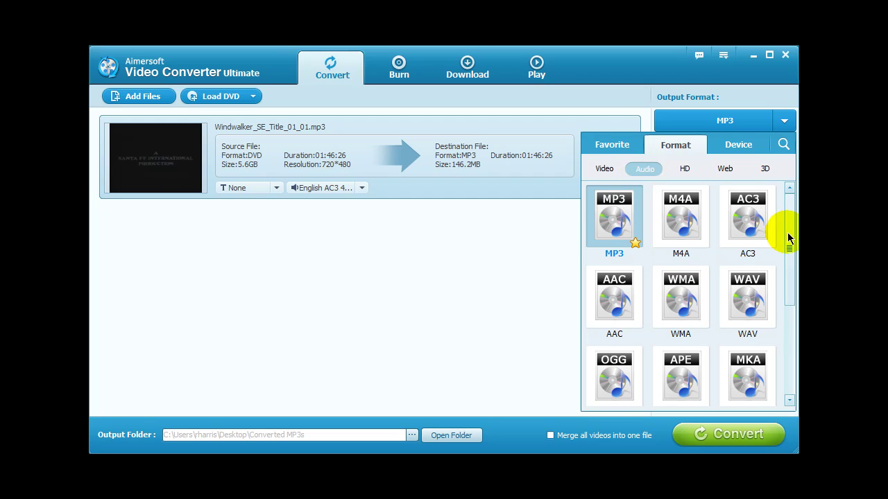
mouse_move(788, 238)
mouse_down()
mouse_move(787, 331)
mouse_move(791, 236)
mouse_up()
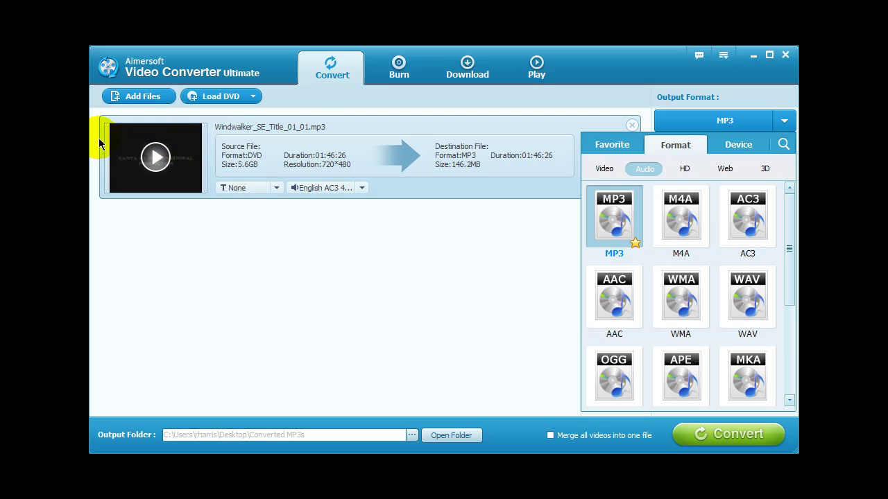
click(682, 173)
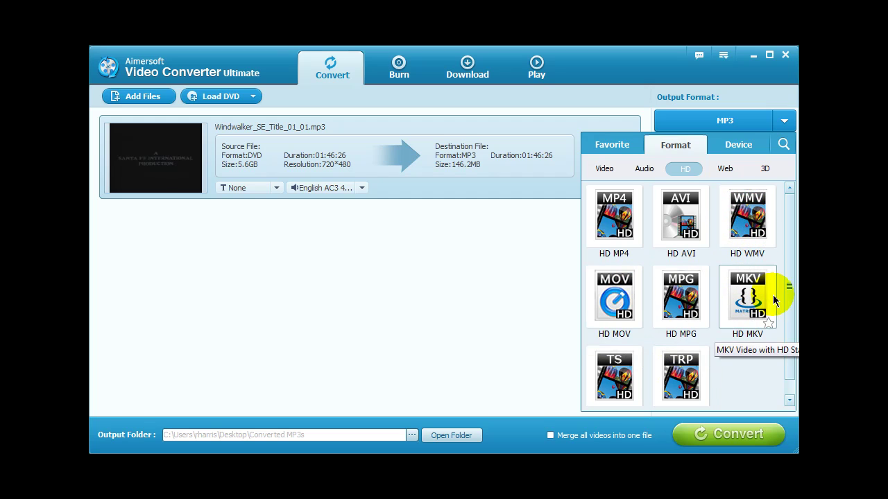
scroll(792, 295, down, 1)
scroll(792, 292, up, 1)
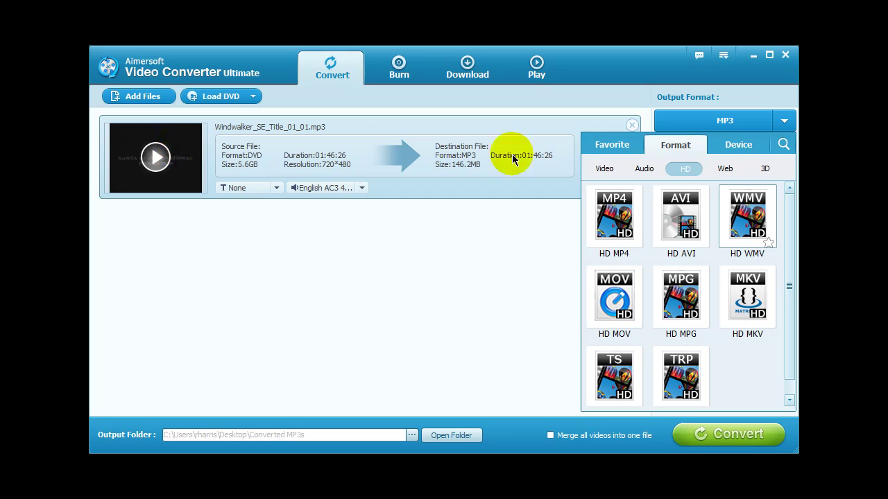
click(725, 170)
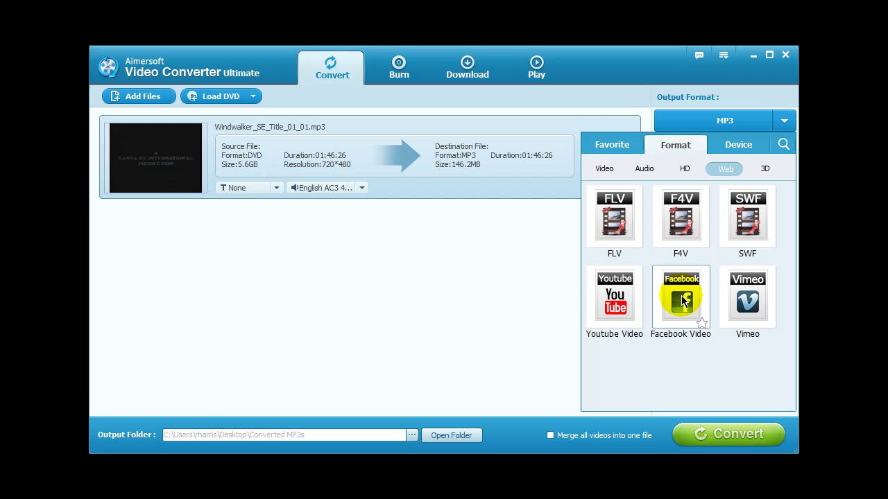
click(764, 170)
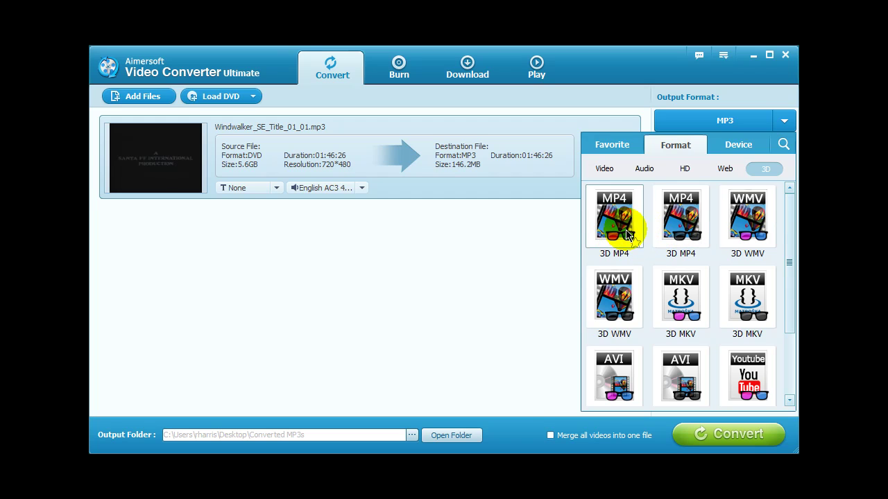
mouse_move(784, 229)
mouse_down()
mouse_move(777, 282)
mouse_move(779, 233)
mouse_up()
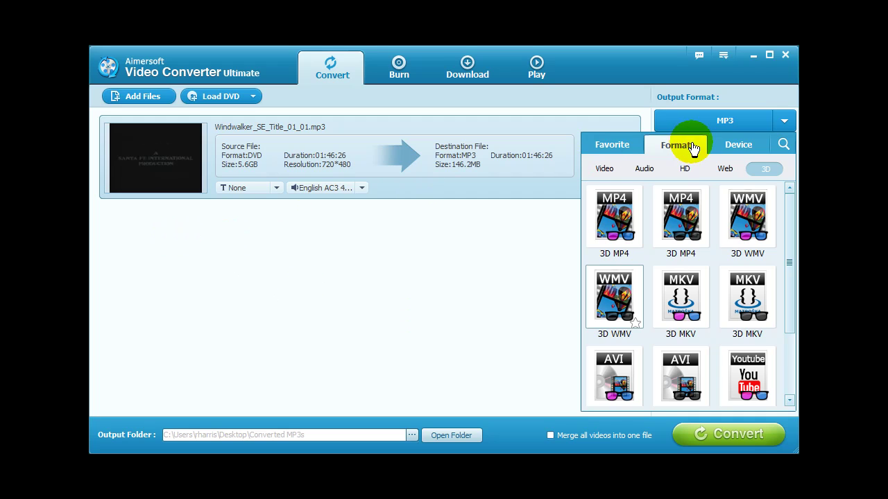
- Examine the device output presets for Apple, Samsung, game consoles and Motorola
click(734, 151)
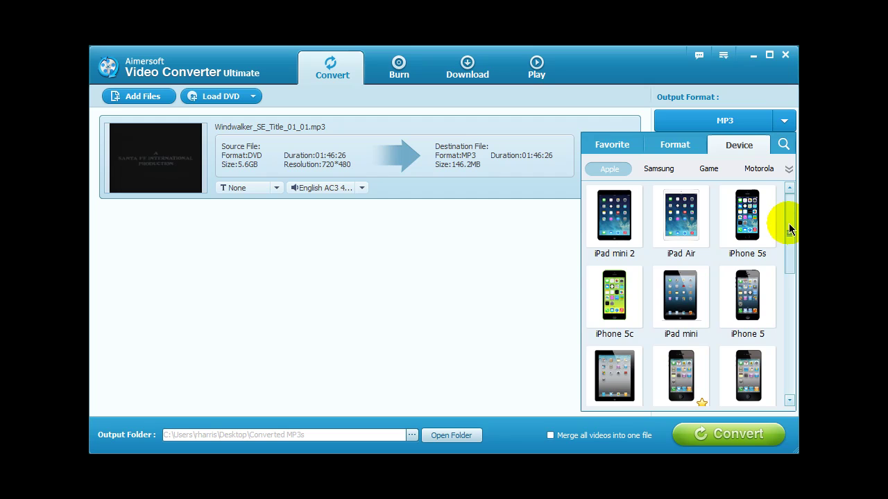
mouse_move(790, 229)
mouse_down()
mouse_move(780, 347)
mouse_move(789, 219)
mouse_up()
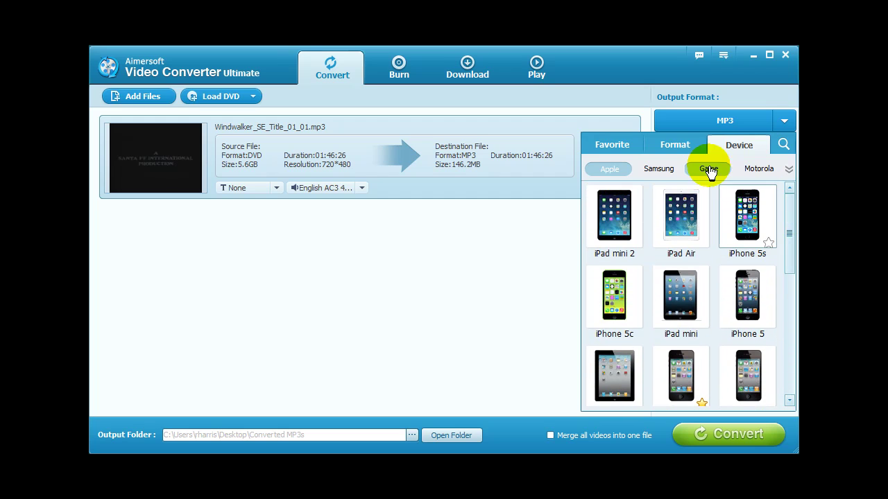
click(661, 169)
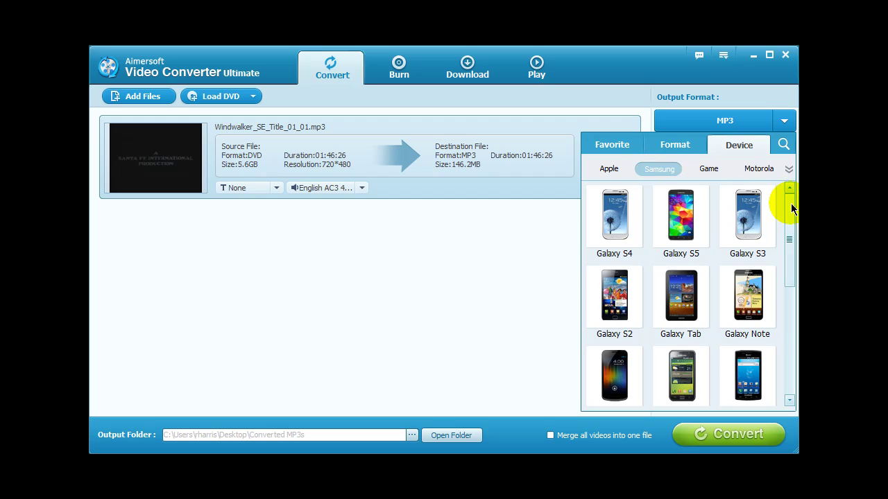
drag(792, 210, 788, 182)
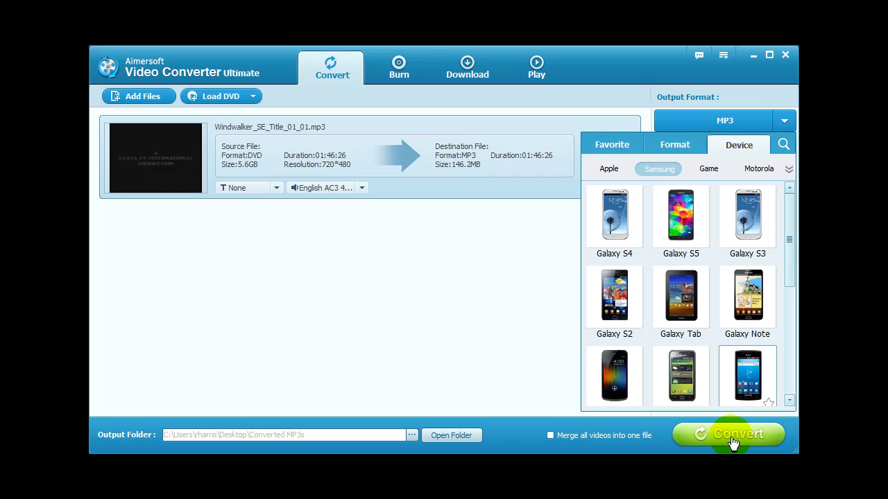
click(707, 174)
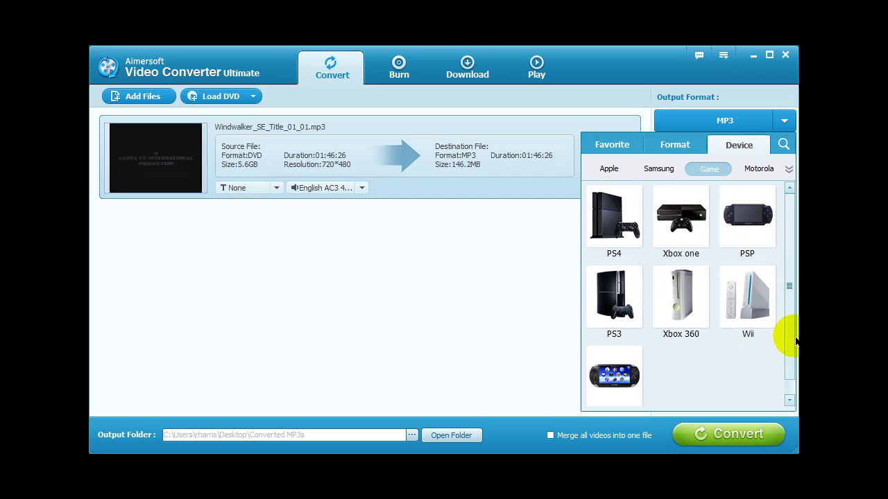
drag(789, 339, 793, 359)
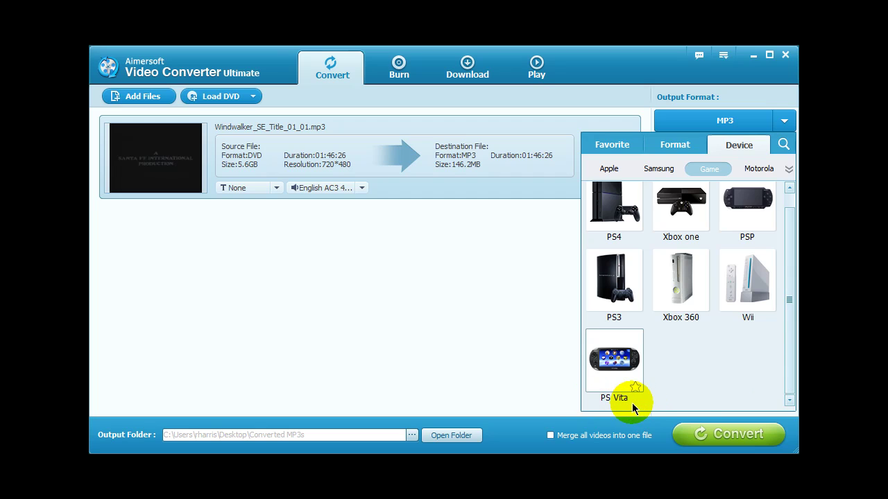
click(759, 171)
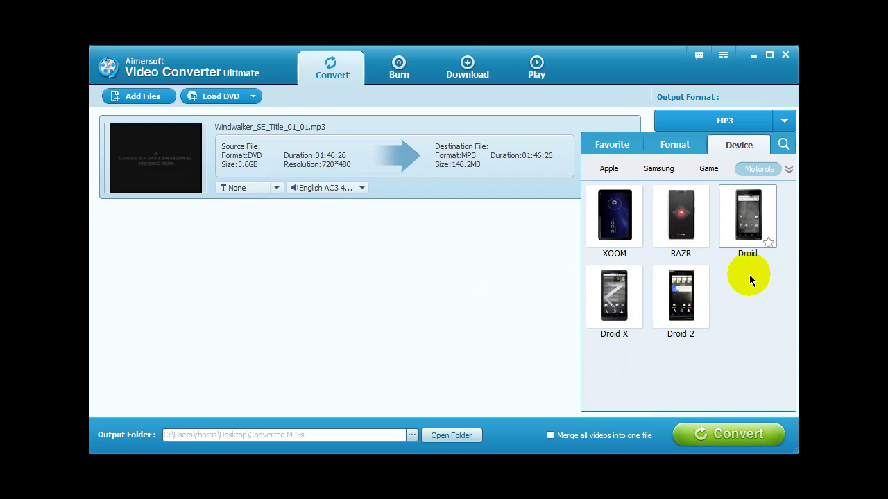
- Expand the list of device brands and examine the output presets for HTC, LG, Nokia, BlackBerry and Sony
click(789, 172)
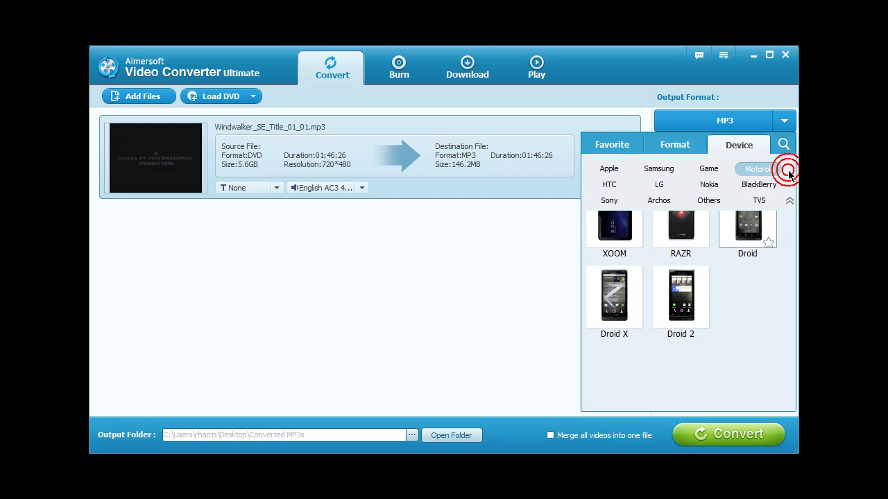
click(610, 187)
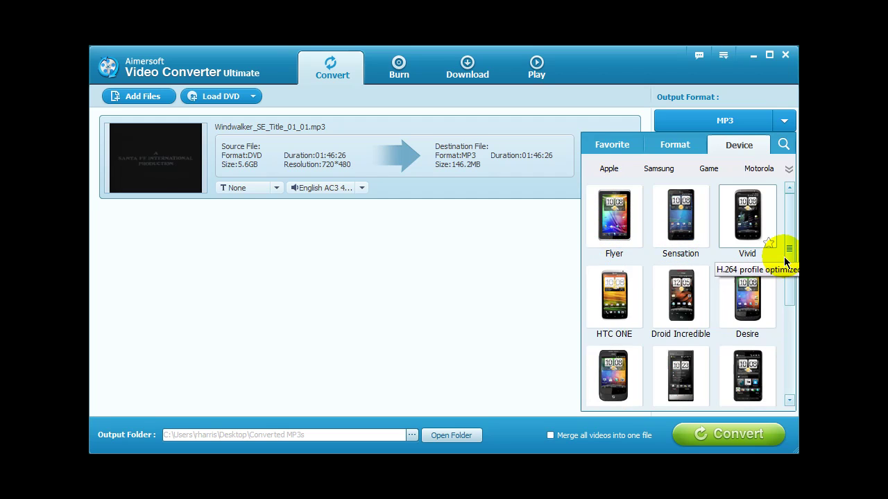
scroll(787, 254, down, 5)
scroll(781, 234, up, 5)
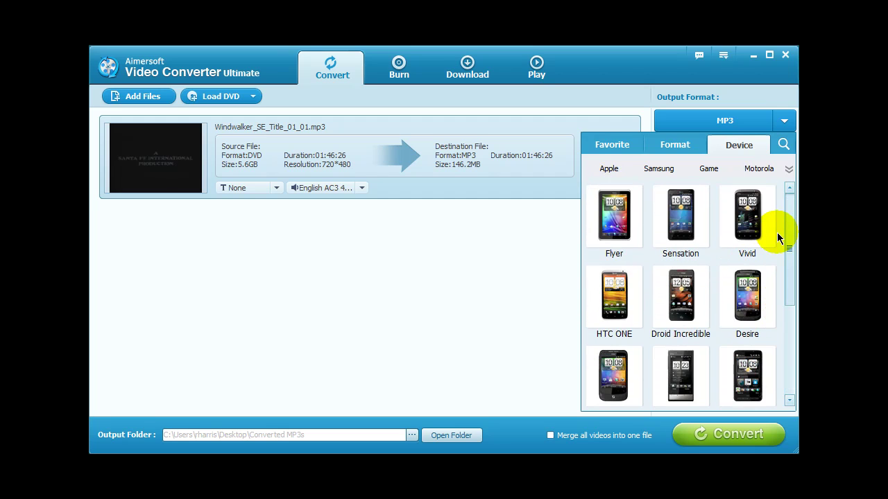
click(789, 173)
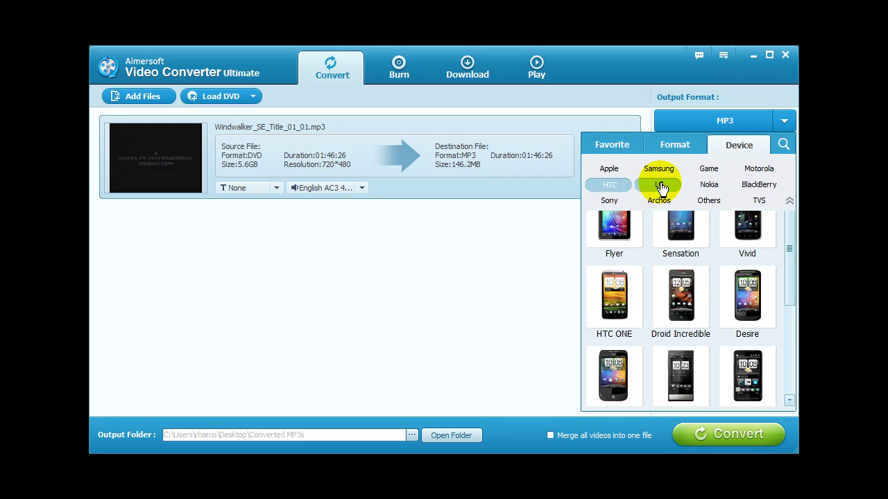
click(659, 185)
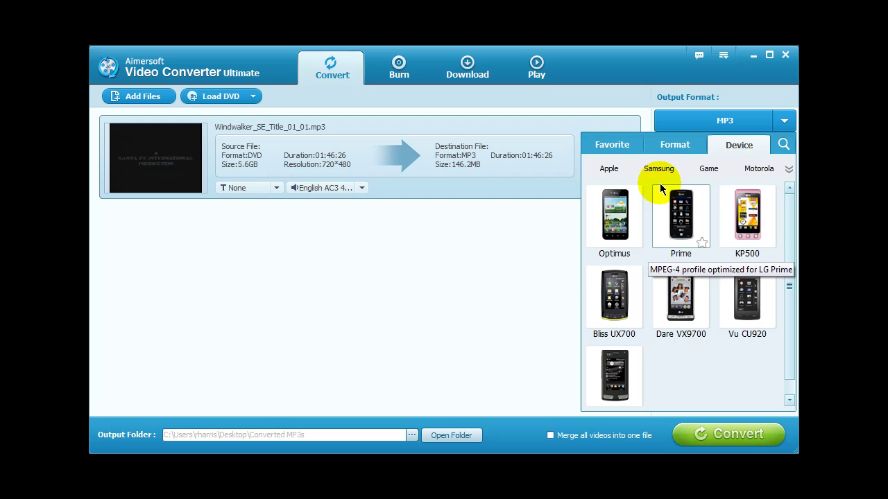
click(789, 169)
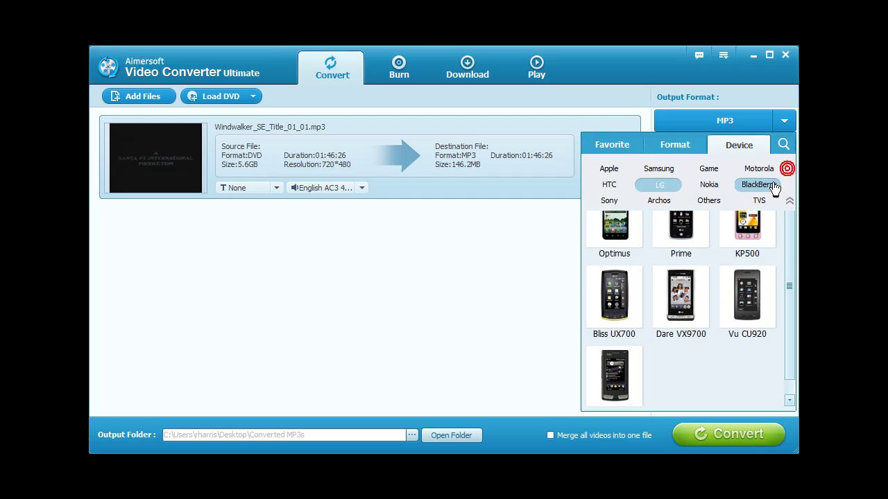
click(713, 186)
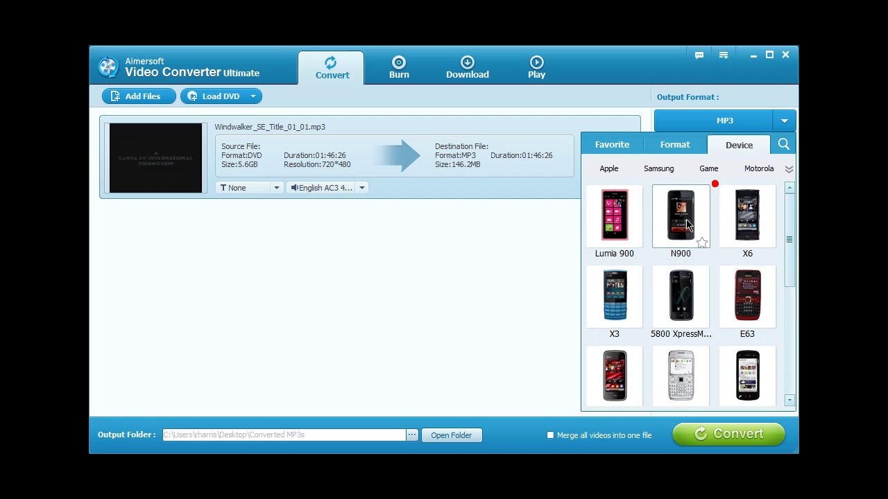
click(788, 170)
click(761, 186)
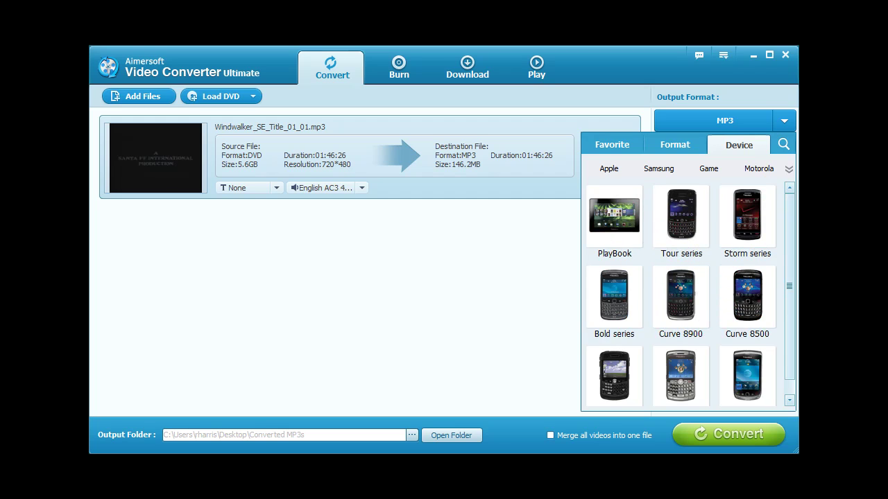
click(789, 169)
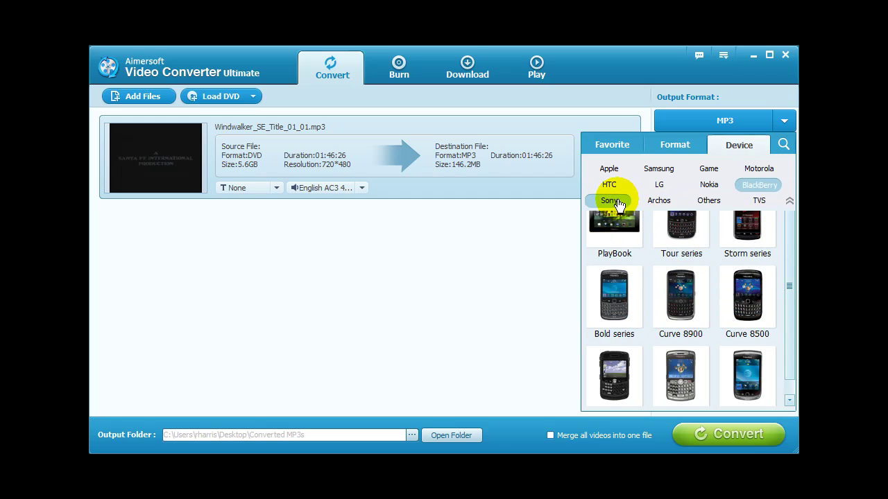
click(617, 203)
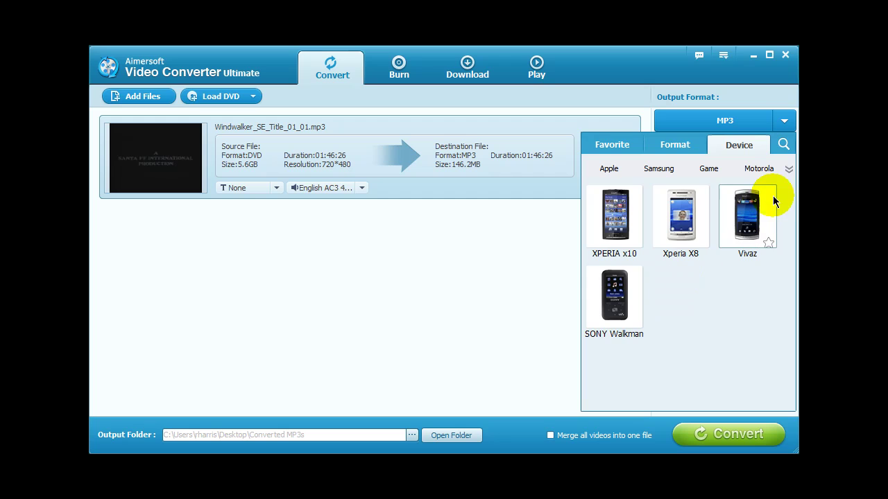
- Examine the device output presets for Archos and the Others group, and close the preset list
click(789, 169)
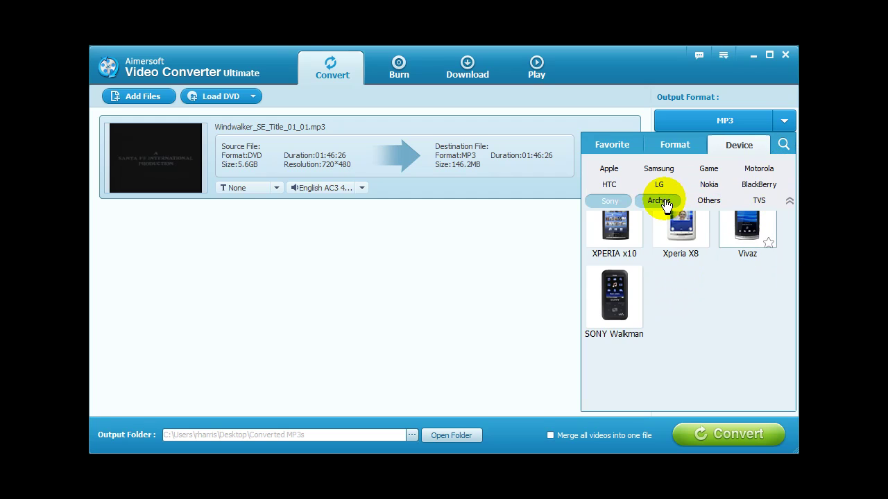
click(663, 201)
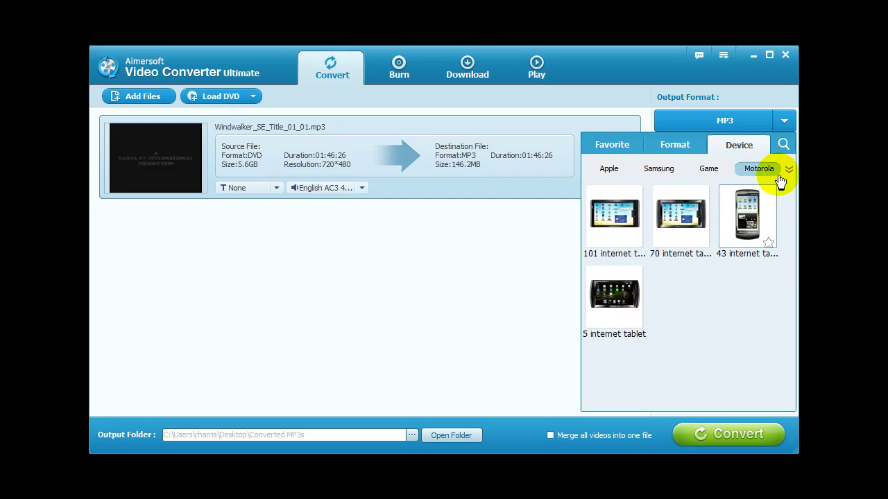
click(789, 169)
click(715, 203)
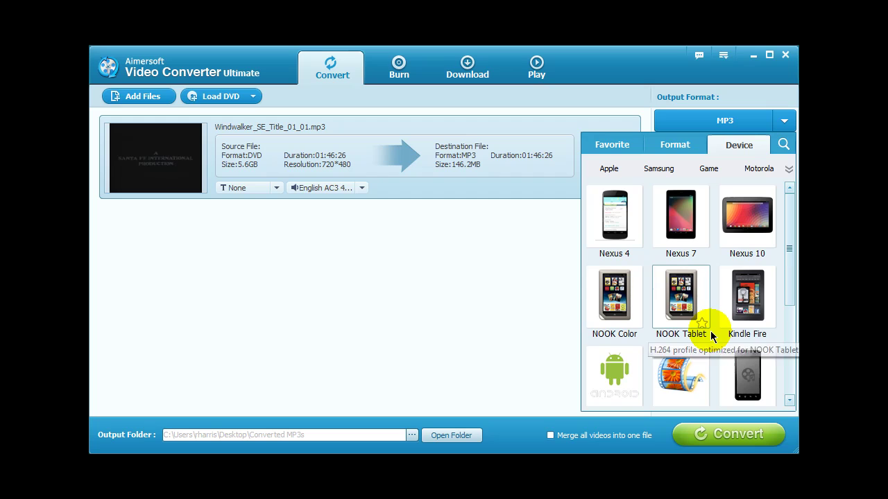
drag(789, 295, 787, 242)
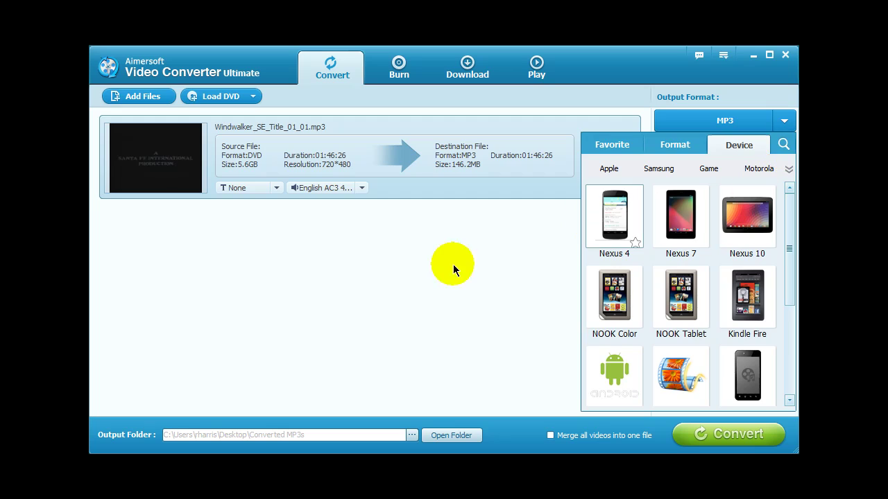
click(424, 290)
- Remove the DVD title from the conversion list and rename the MP4 clip's output file as Don't Stop Until You Get Enough
click(631, 124)
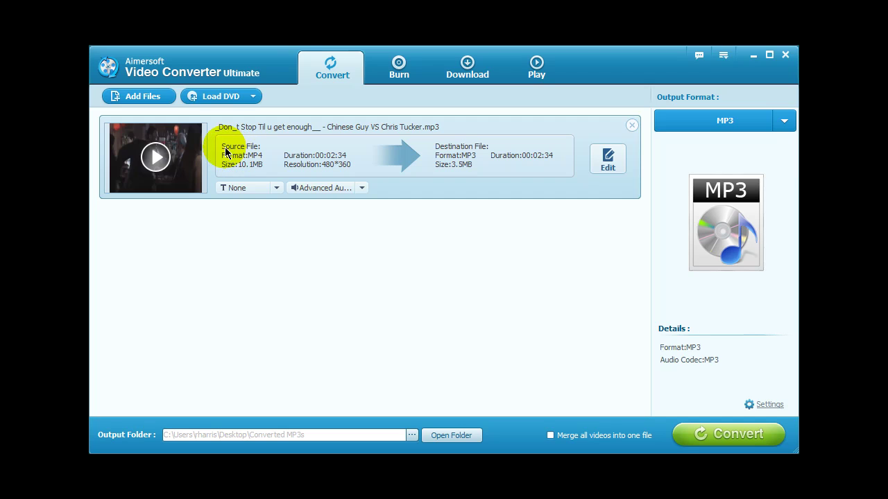
mouse_move(214, 129)
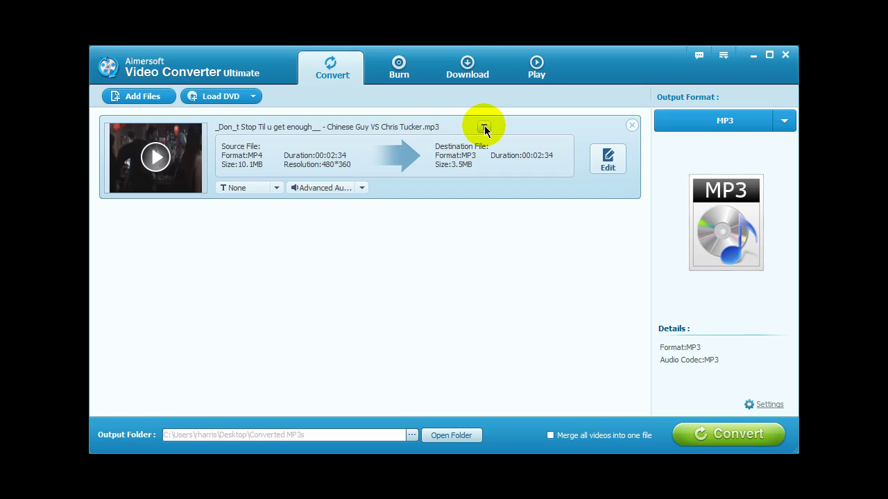
click(484, 129)
click(224, 127)
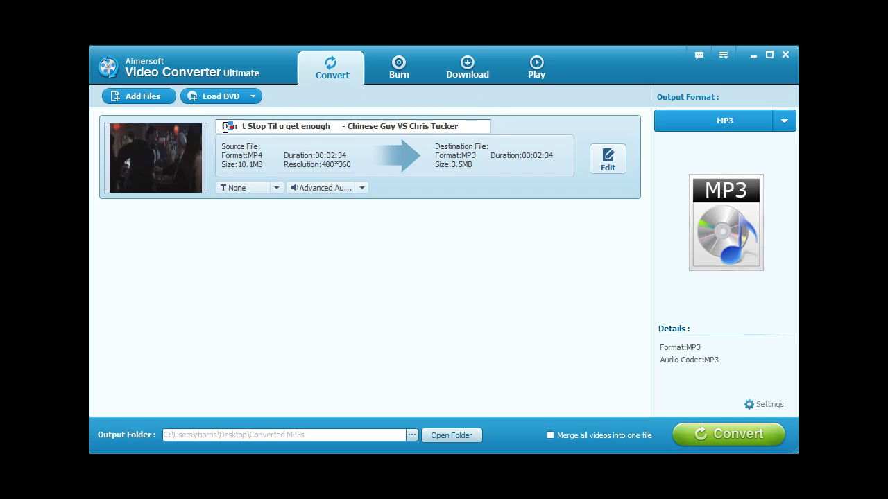
key(ctrl+a)
text(Don't Stop Unti)
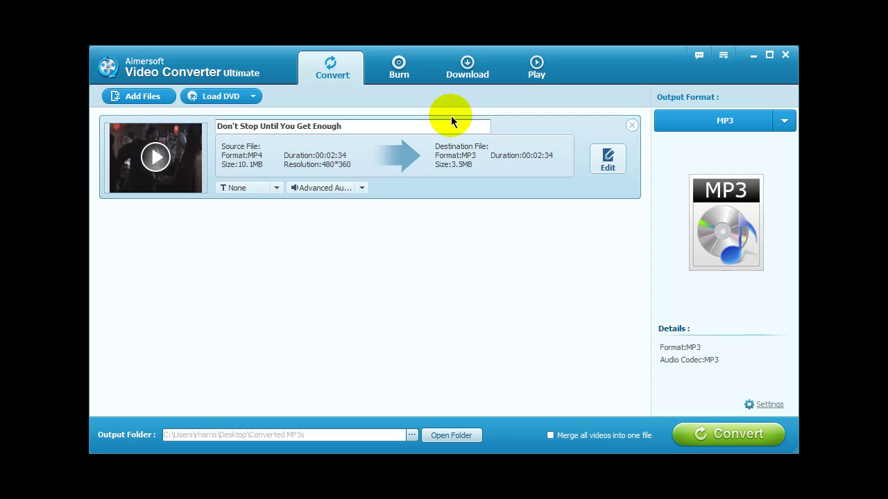
click(399, 224)
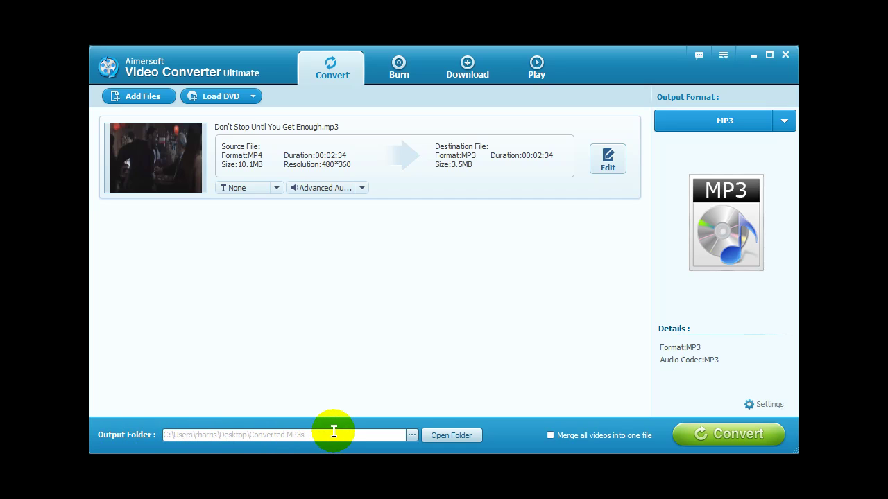
- Set the clip's output format to the iPhone 4 preset from the Apple devices
mouse_move(159, 182)
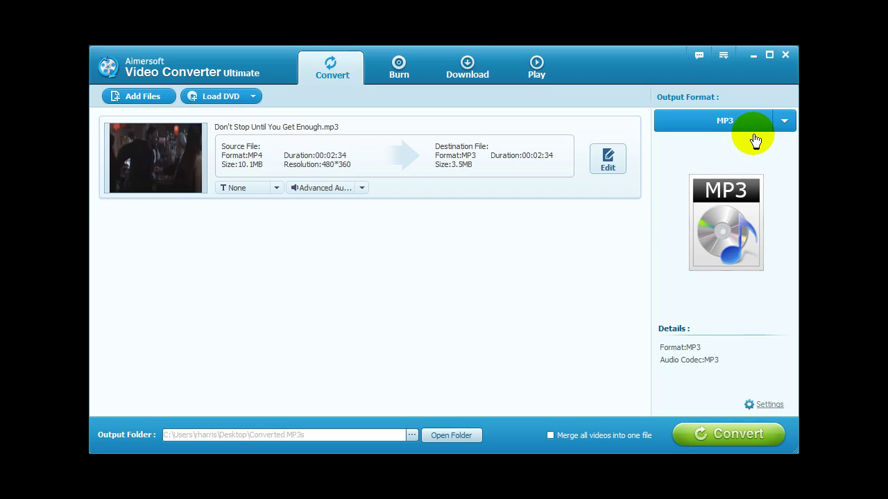
click(782, 122)
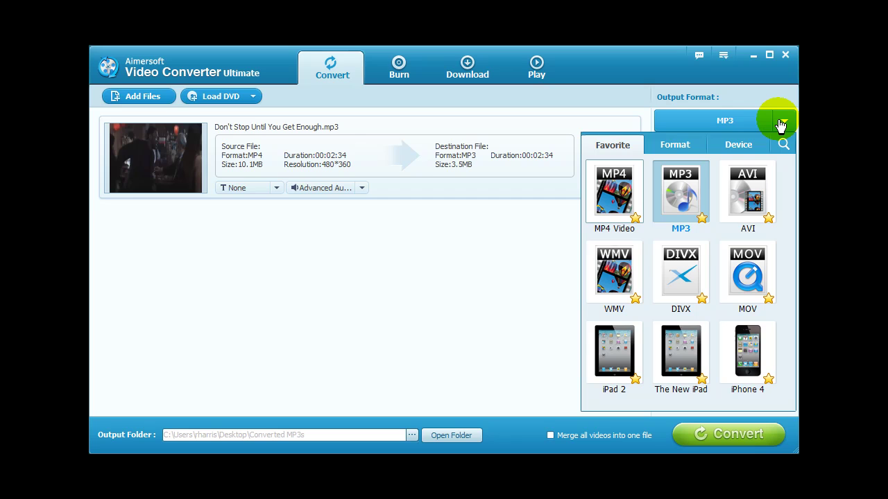
click(737, 151)
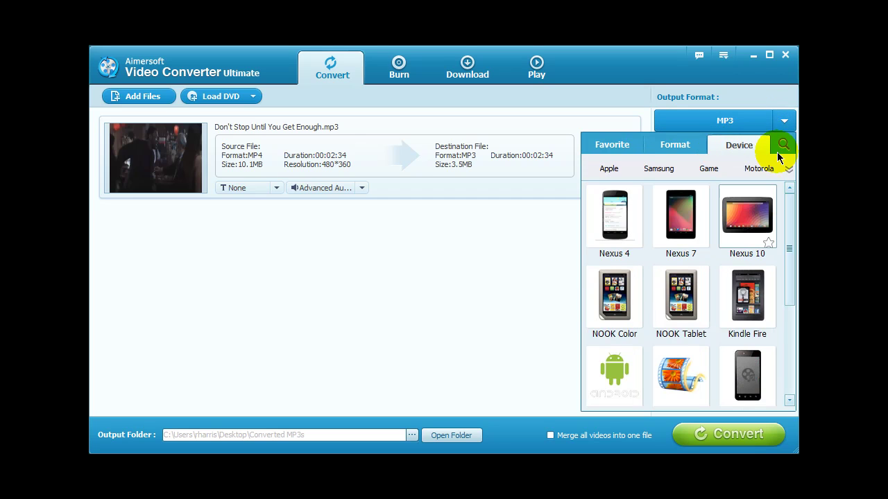
click(610, 173)
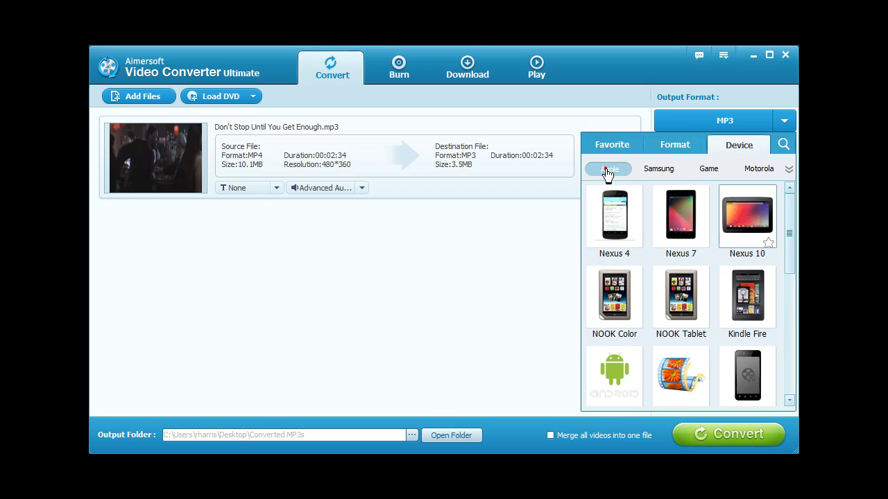
drag(790, 222, 791, 249)
scroll(786, 261, down, 1)
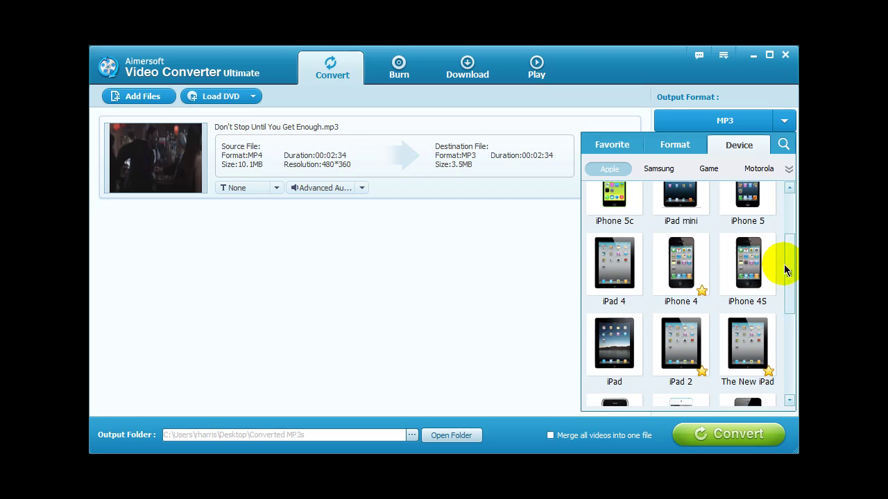
click(679, 270)
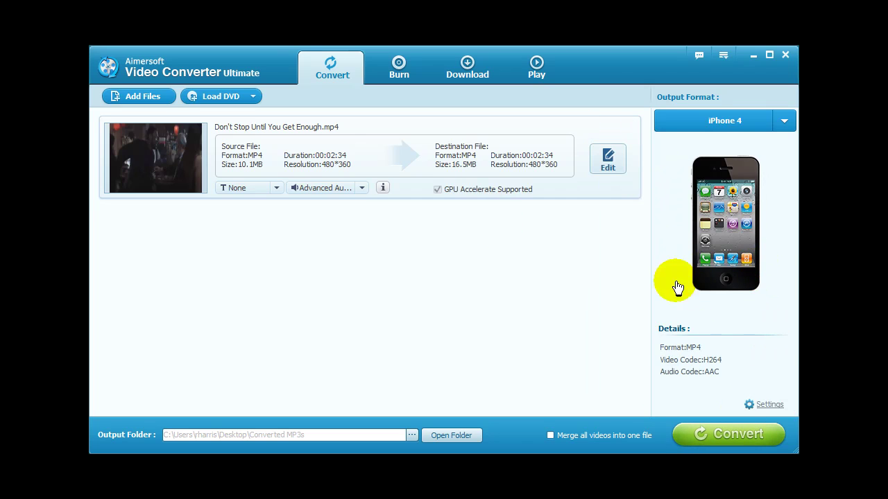
- Confirm the output settings with Standard quality and convert the clip
click(767, 405)
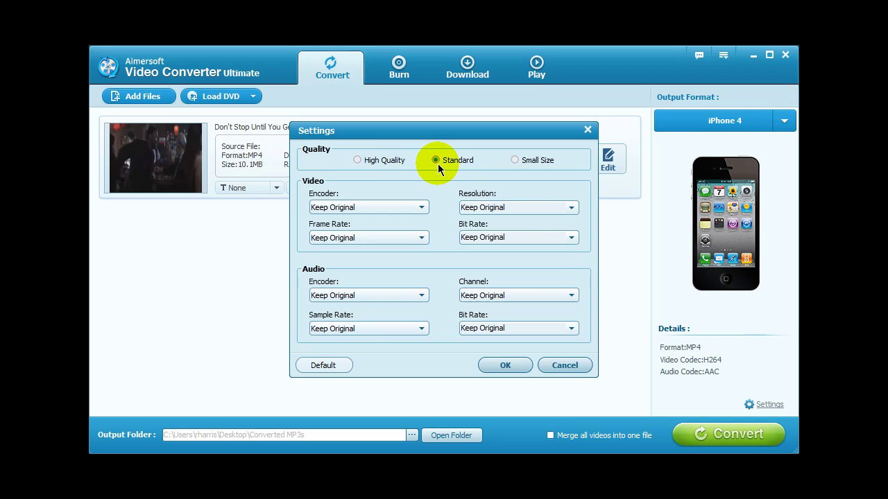
click(505, 365)
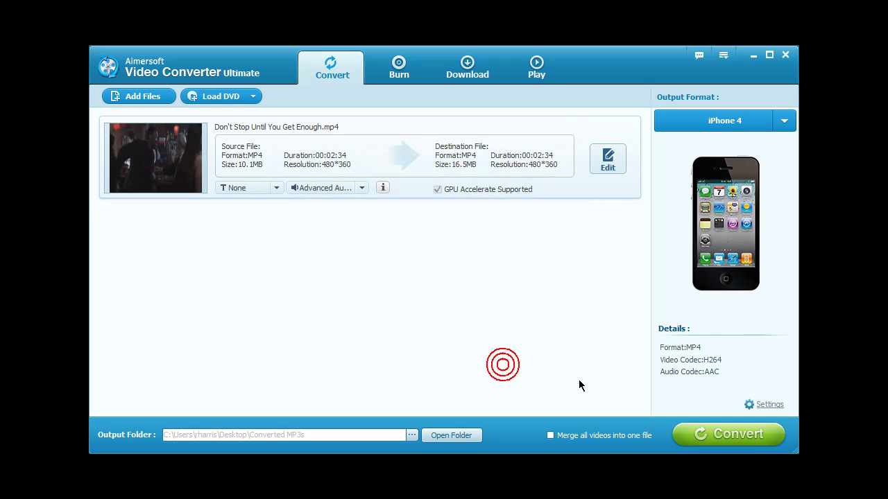
click(726, 439)
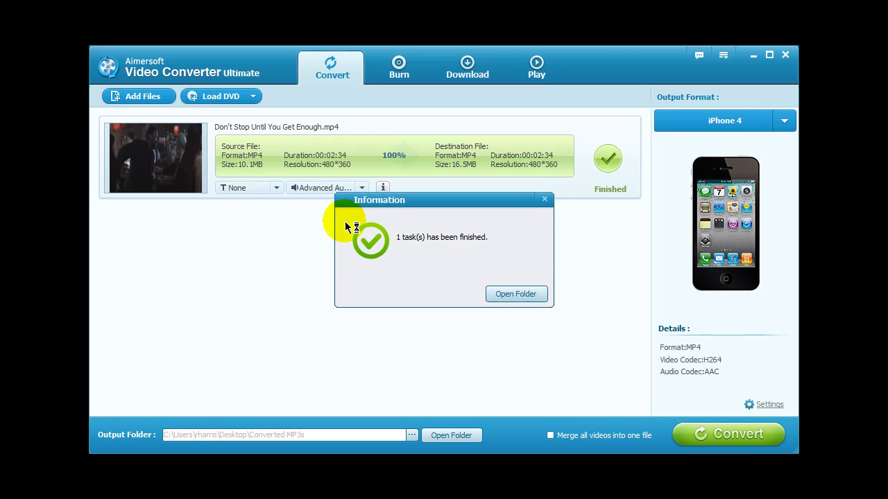
- Open the output folder to check the converted file, and close the folder window
click(517, 294)
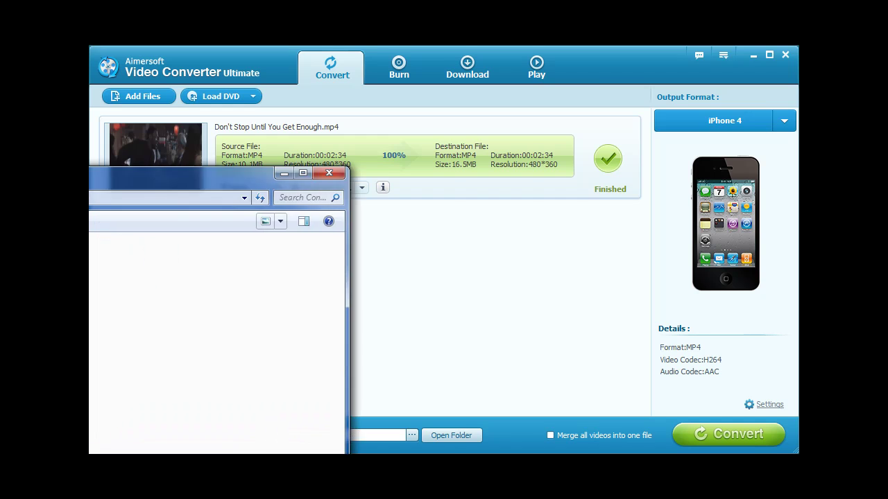
drag(429, 58, 440, 57)
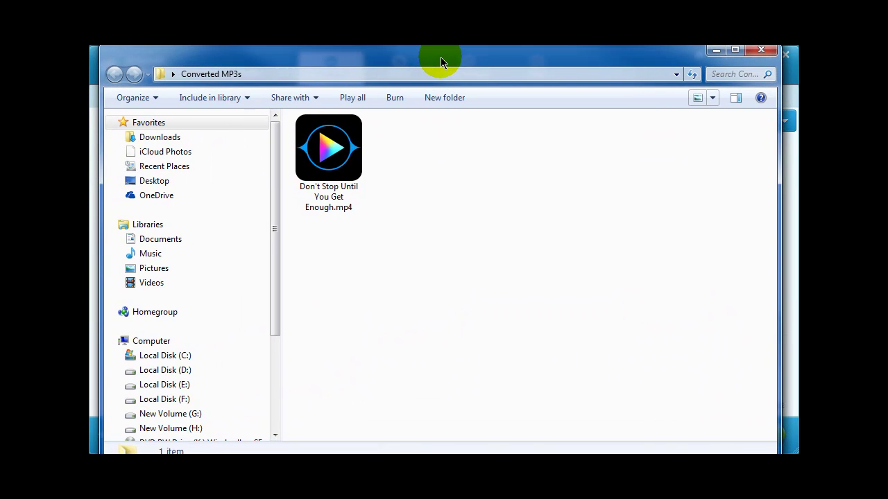
click(756, 54)
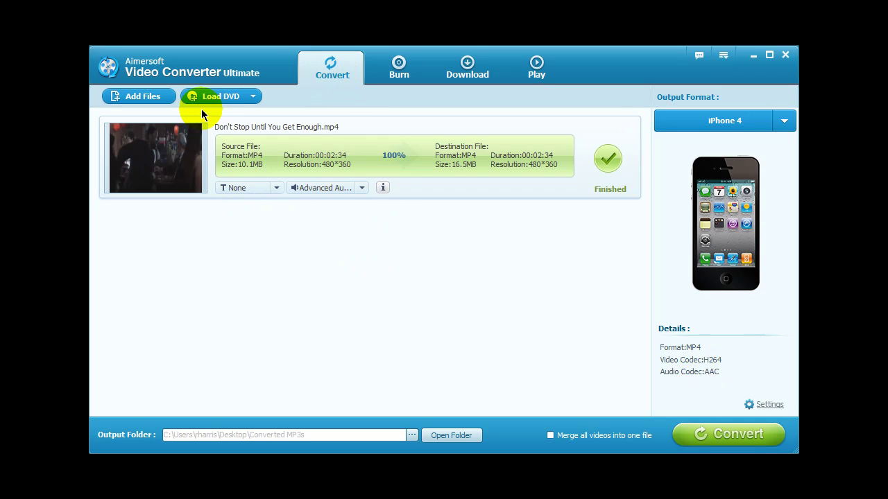
click(299, 84)
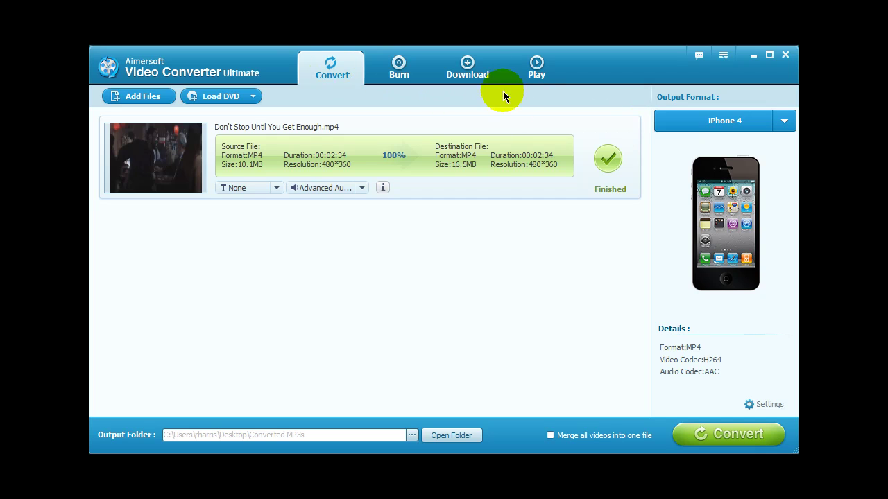
- Clear the converted clip from the conversion list and add IMG_0997.MOV and IMG_1004.MOV to the DVD burn list
click(631, 127)
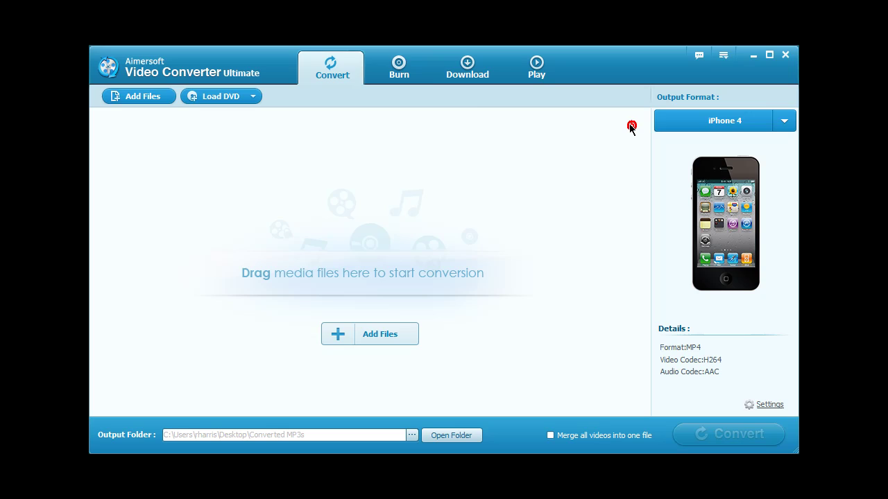
click(375, 75)
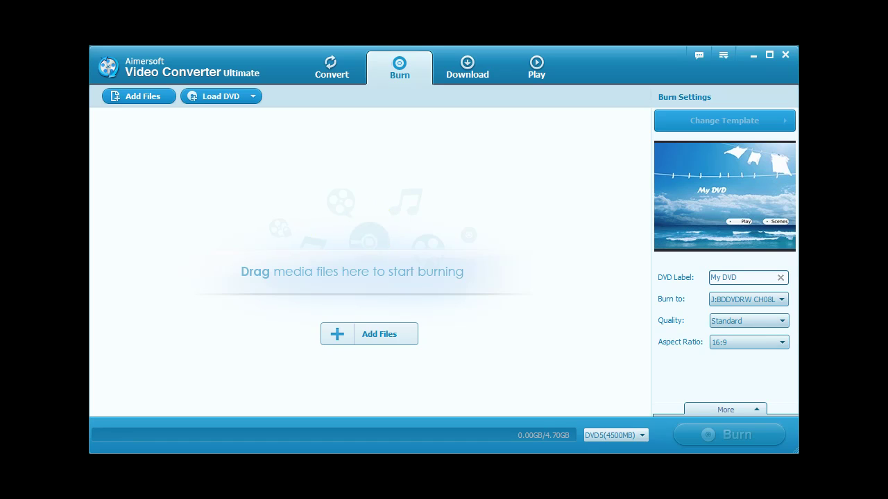
drag(313, 185, 267, 154)
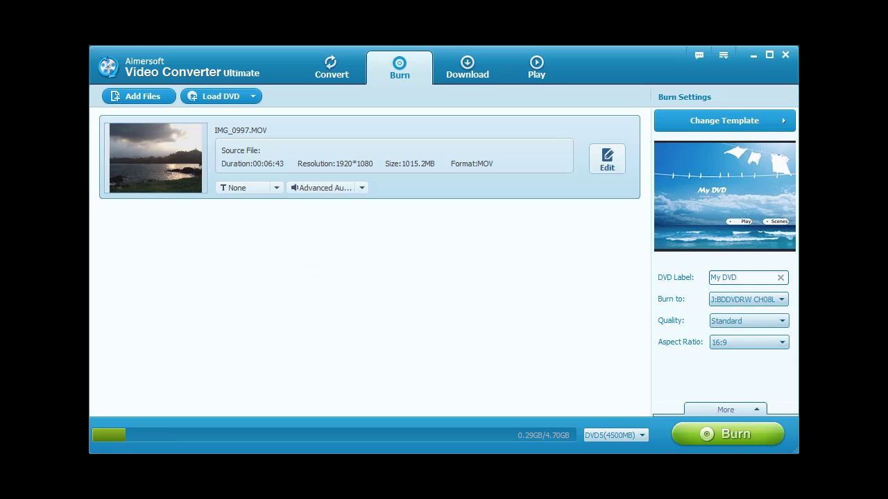
drag(104, 346, 161, 327)
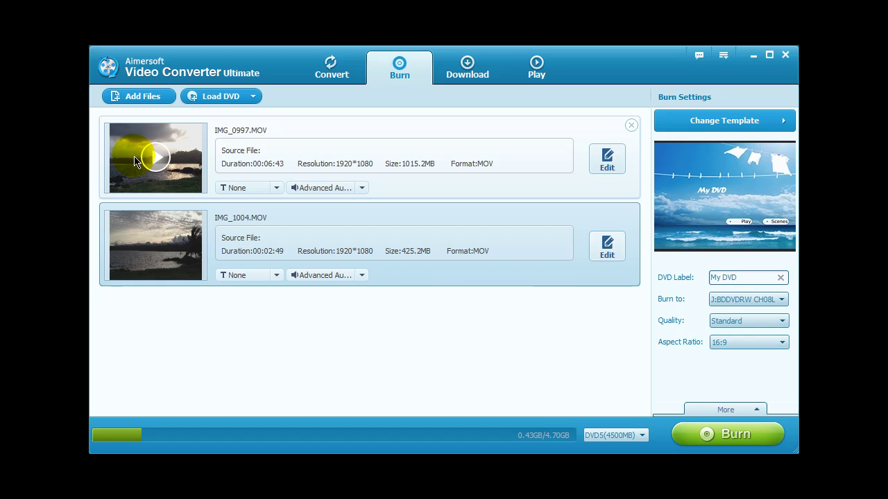
- Apply the Birthday menu template to the DVD with the title My Daughter's Birthday Party 2014
click(783, 127)
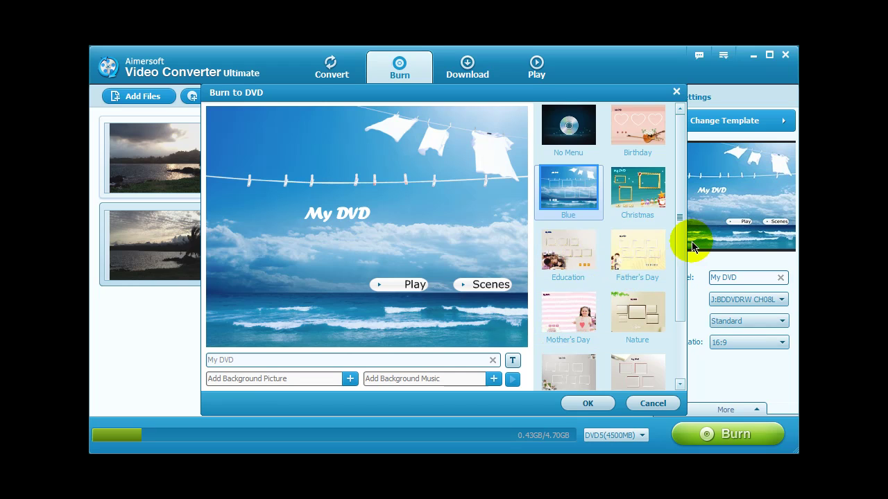
click(630, 129)
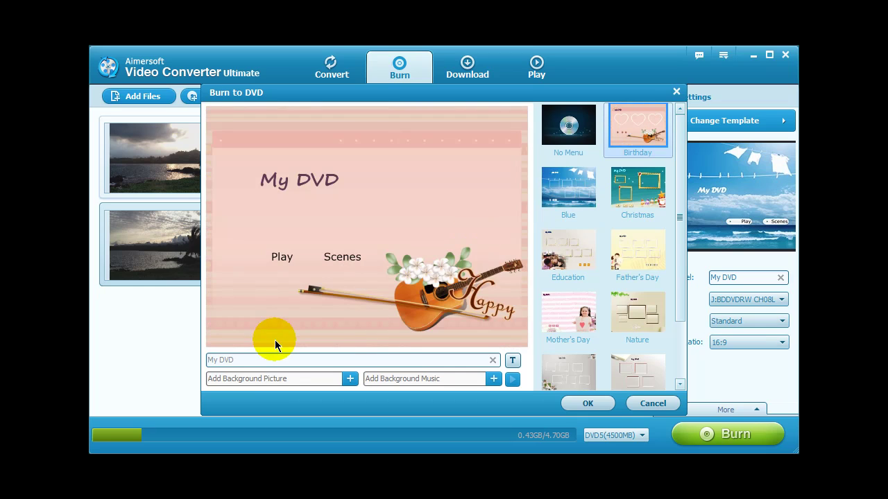
click(238, 360)
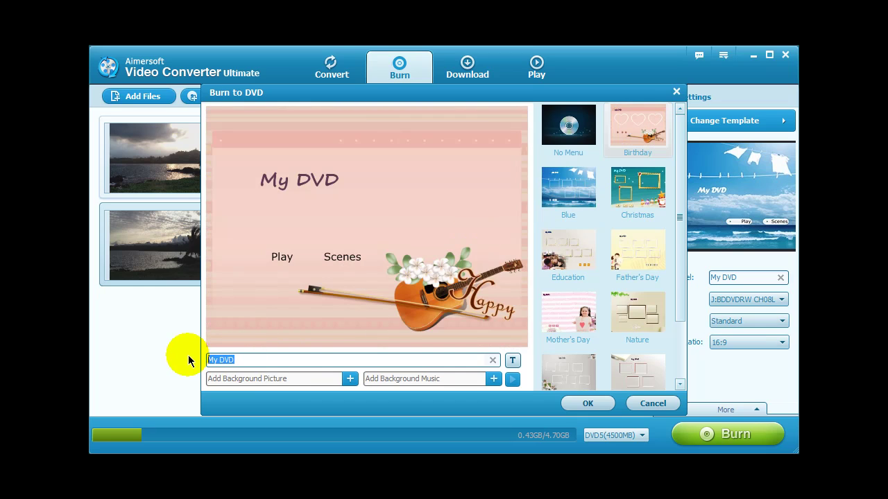
text(My D)
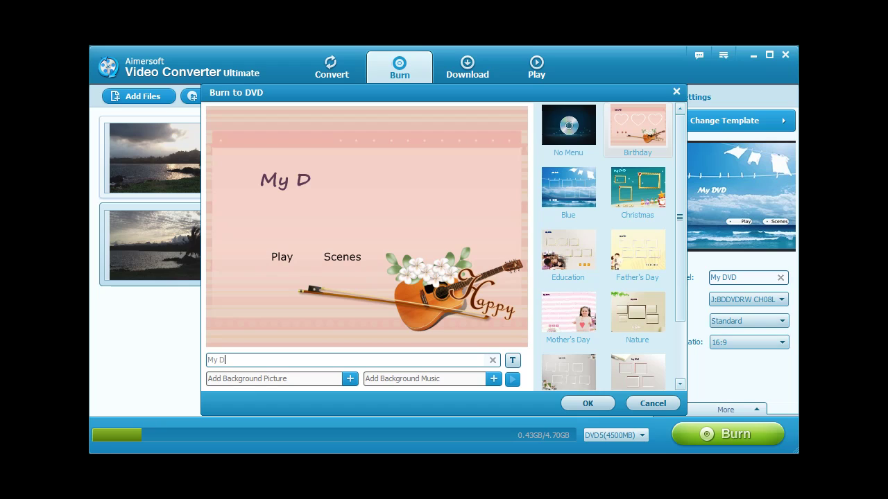
text(aughter)
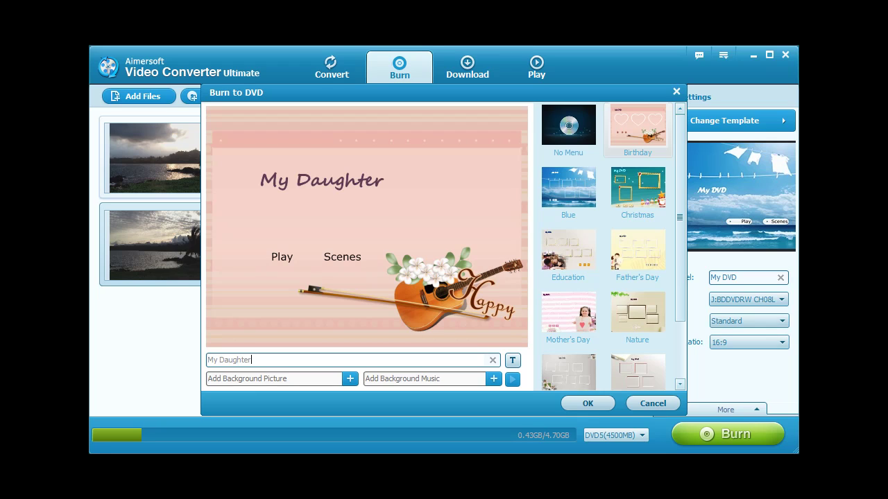
text('s Birth)
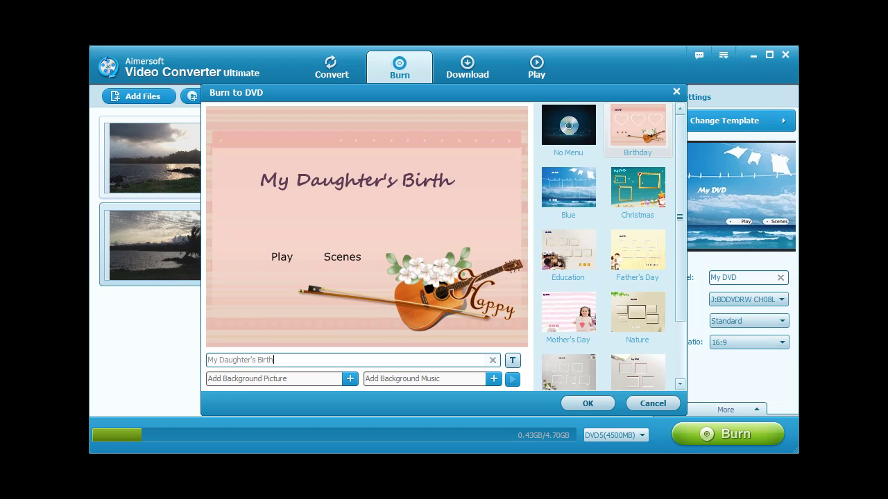
text(day Pa)
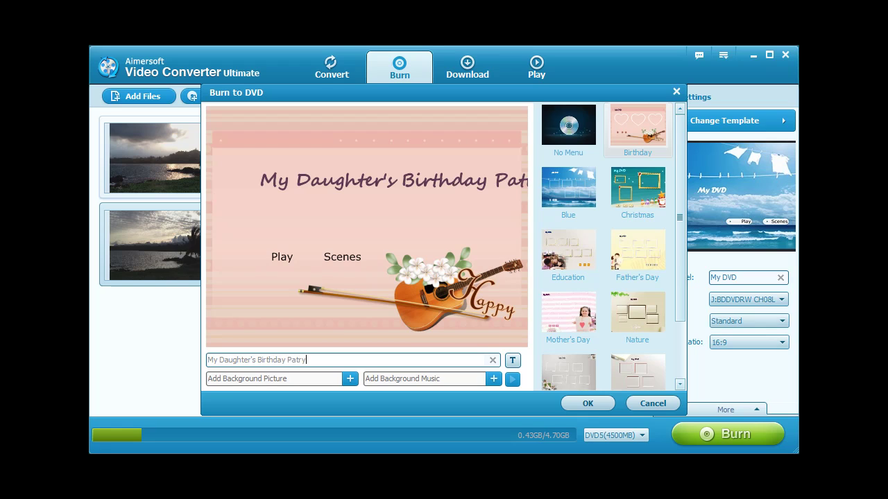
text(tr)
key(BackSpace)
key(BackSpace)
click(587, 404)
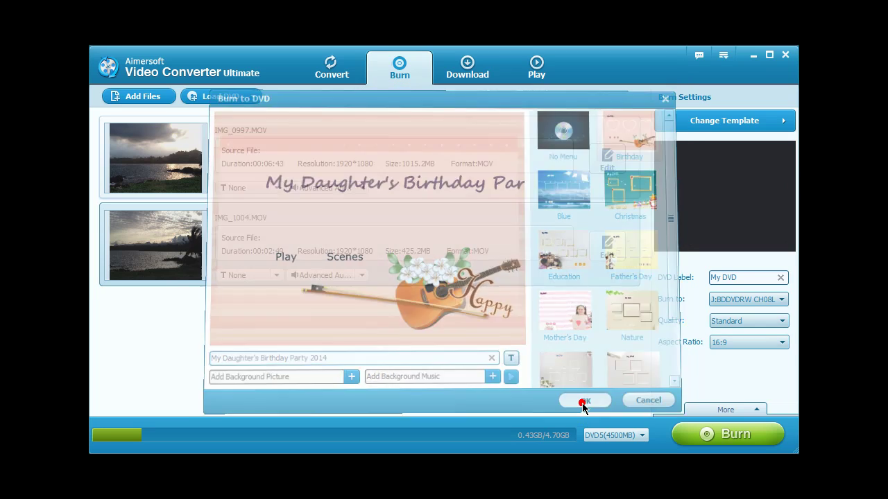
click(485, 344)
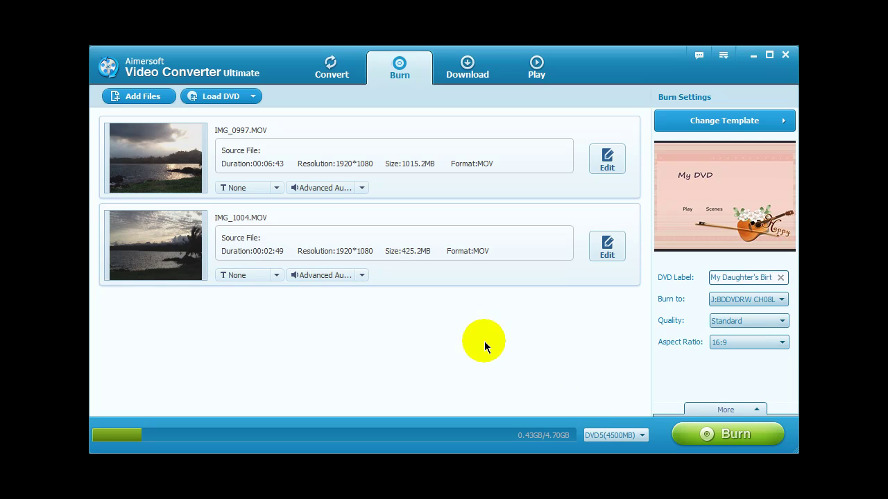
- Try to burn the DVD project with both video clips to the selected disc drive
click(698, 433)
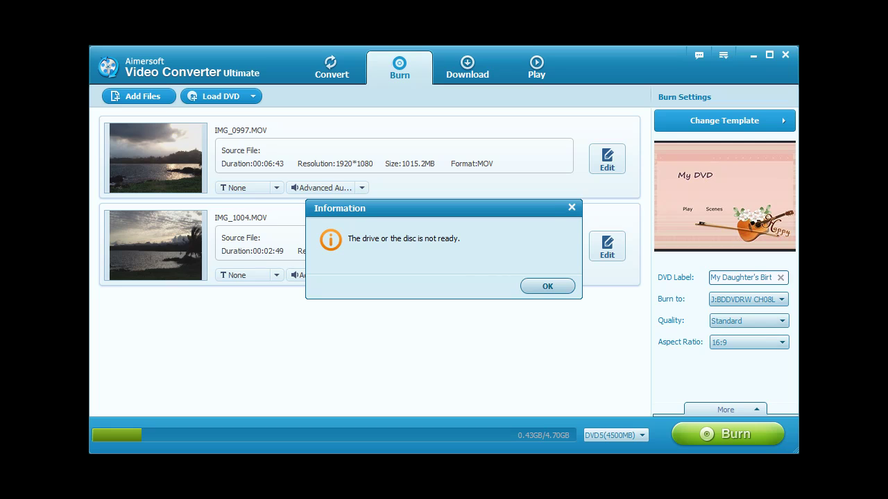
click(547, 287)
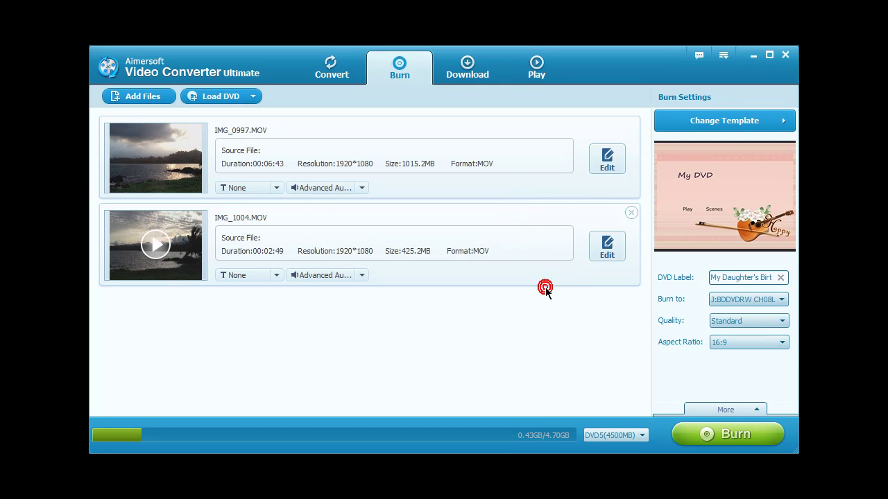
click(731, 438)
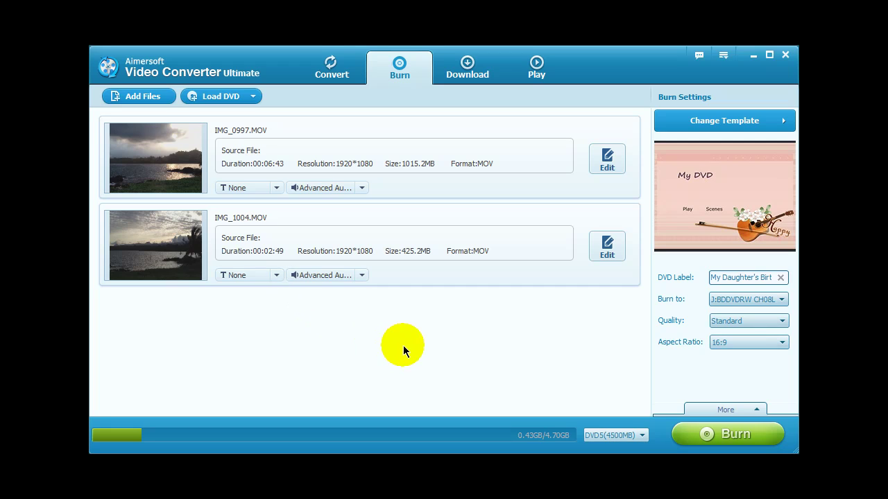
click(468, 75)
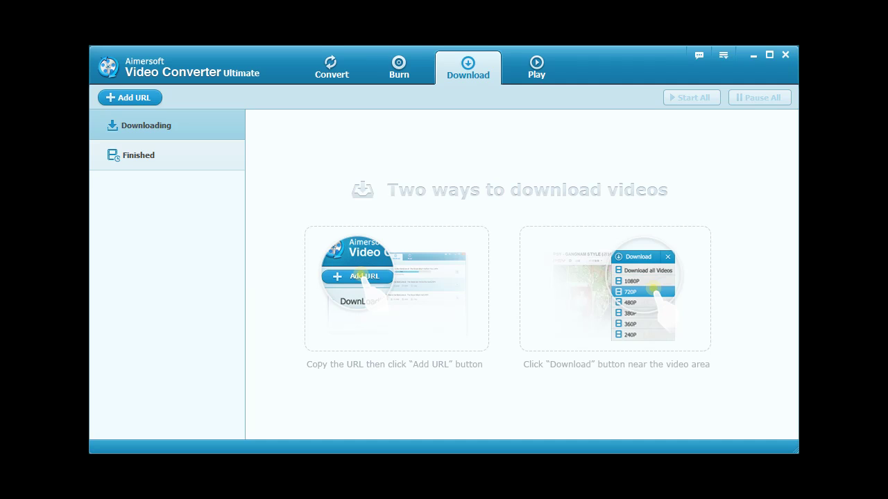
click(130, 98)
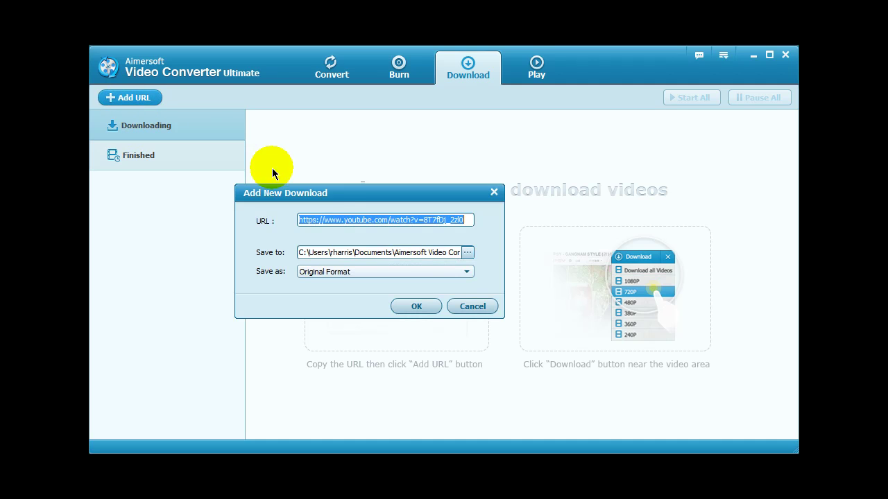
right_click(325, 218)
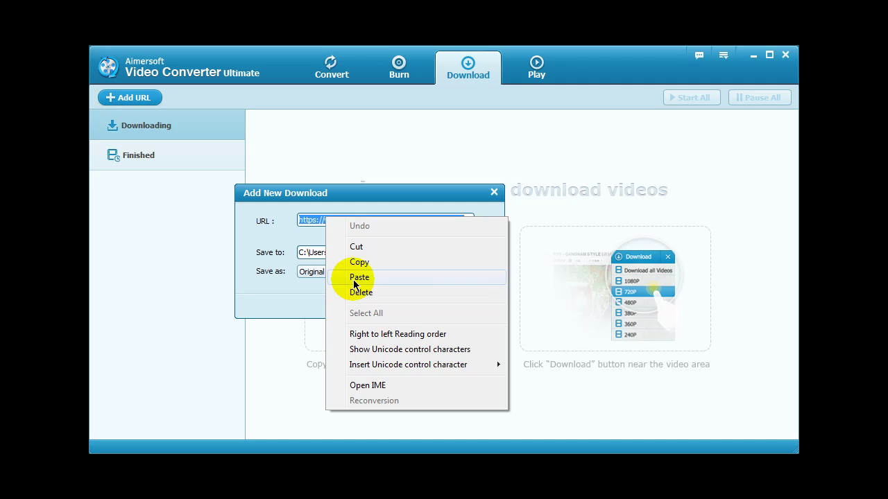
click(356, 278)
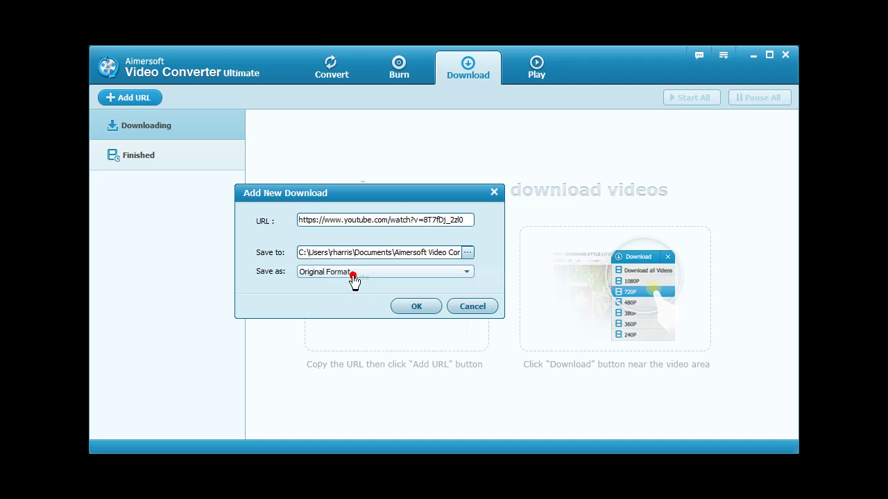
- Set the download's save location to the Converted MP3s folder on the desktop
click(298, 254)
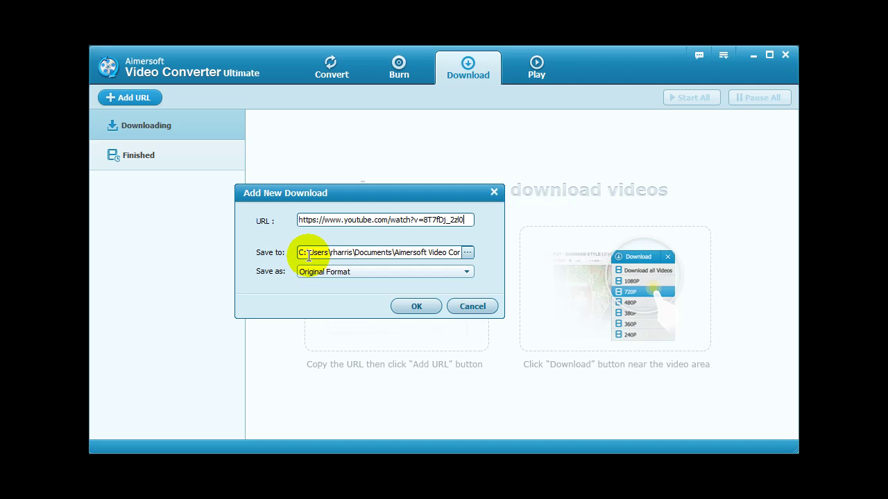
click(467, 253)
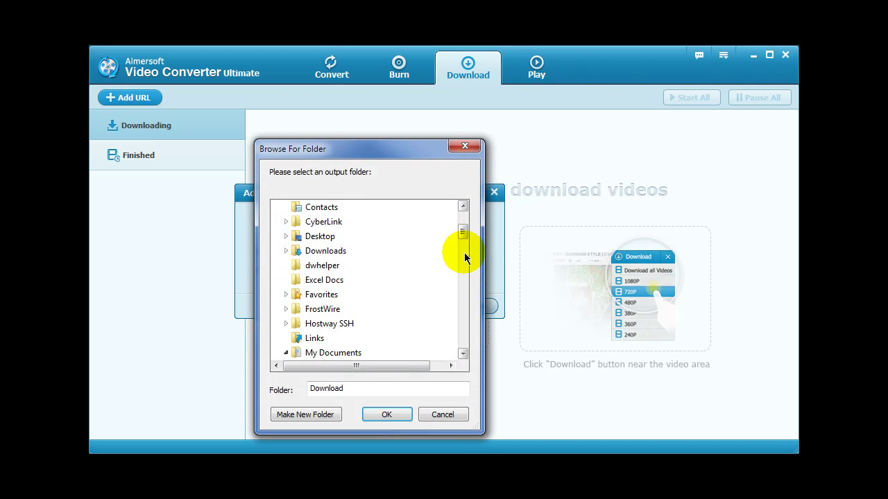
click(285, 235)
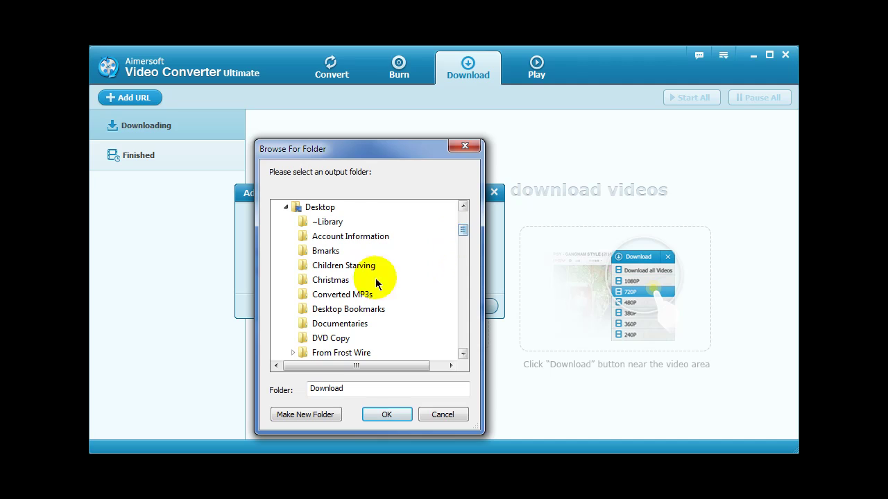
click(325, 295)
click(382, 414)
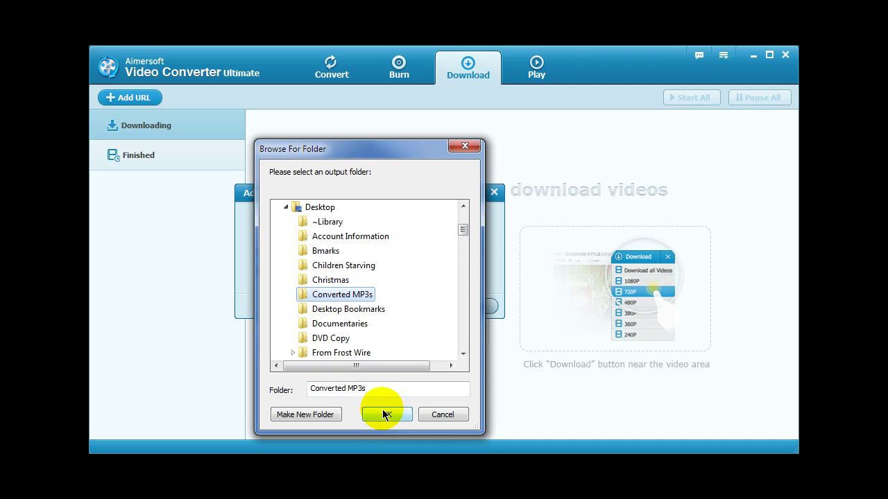
click(382, 415)
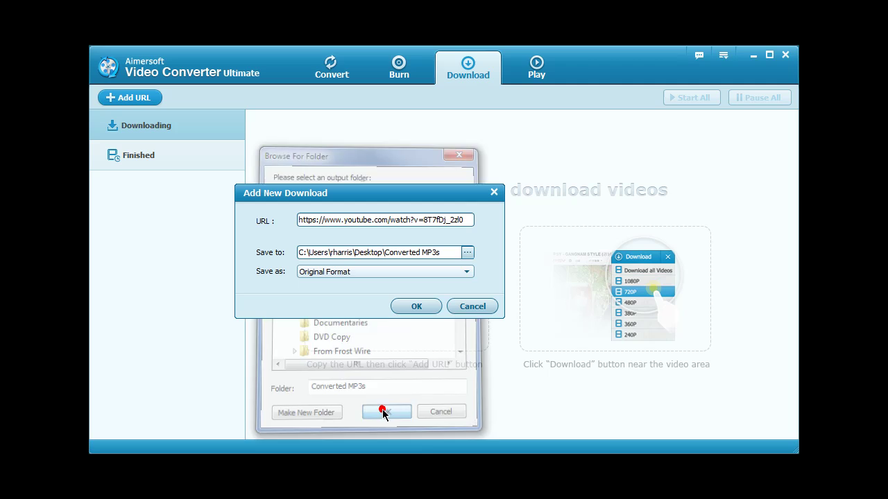
- Set the download's output format to the Apple iPad 4 device preset
click(468, 275)
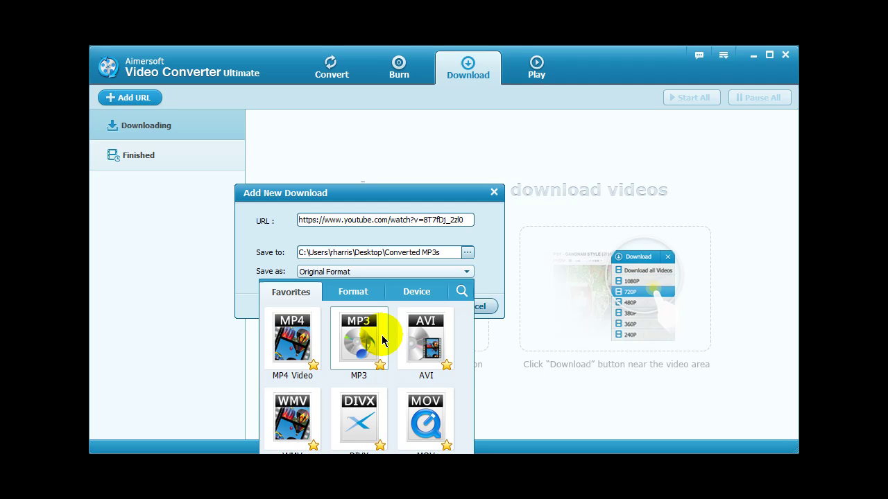
click(353, 292)
click(419, 292)
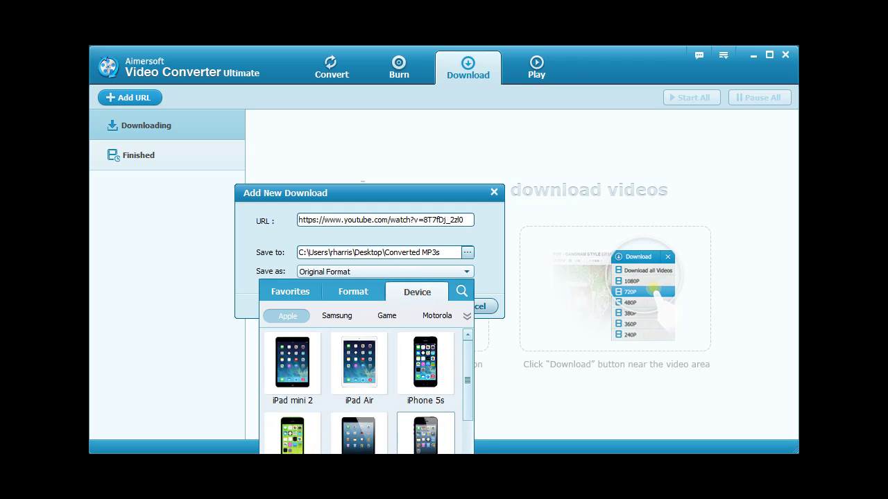
drag(464, 407, 465, 439)
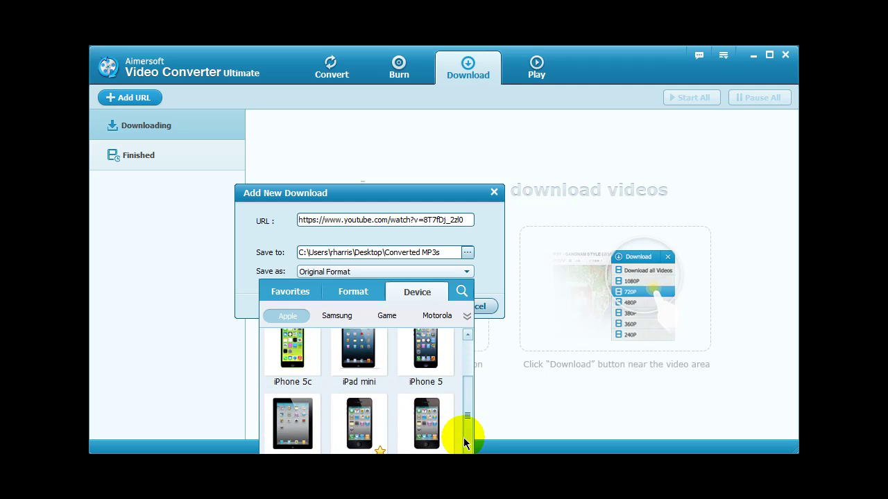
click(281, 435)
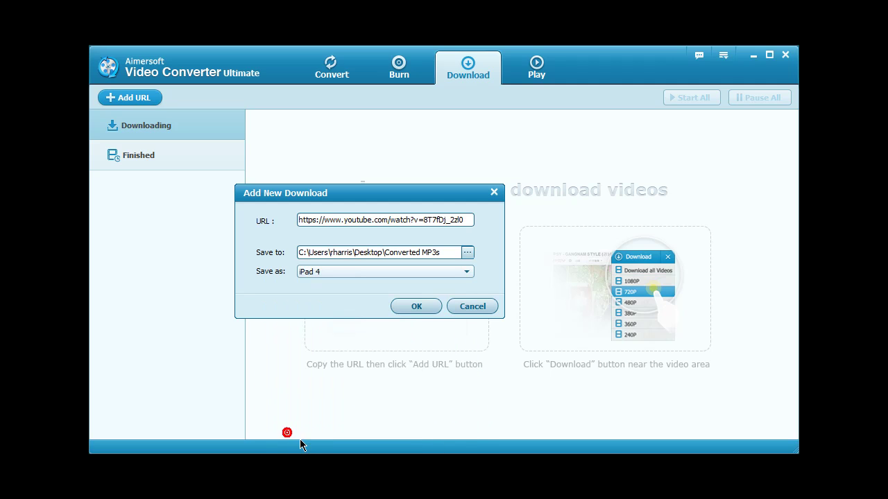
- Start the download and allow URLReqService through the firewall on both private and public networks
click(414, 306)
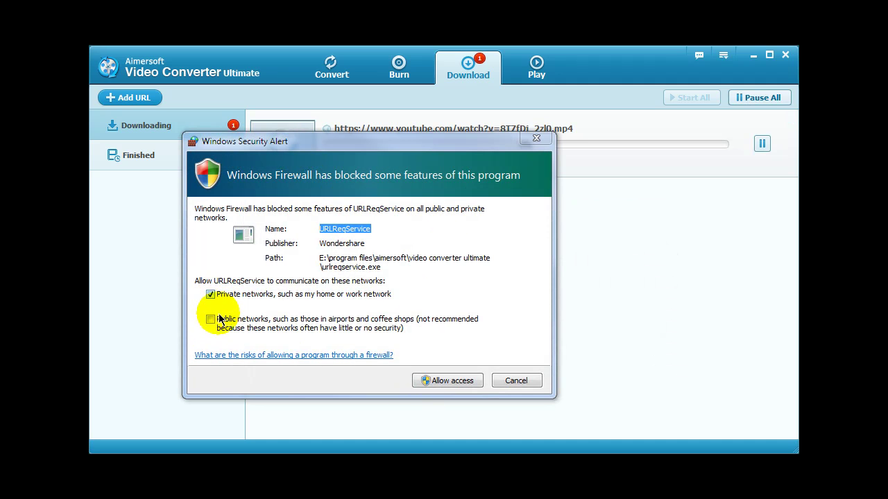
click(210, 320)
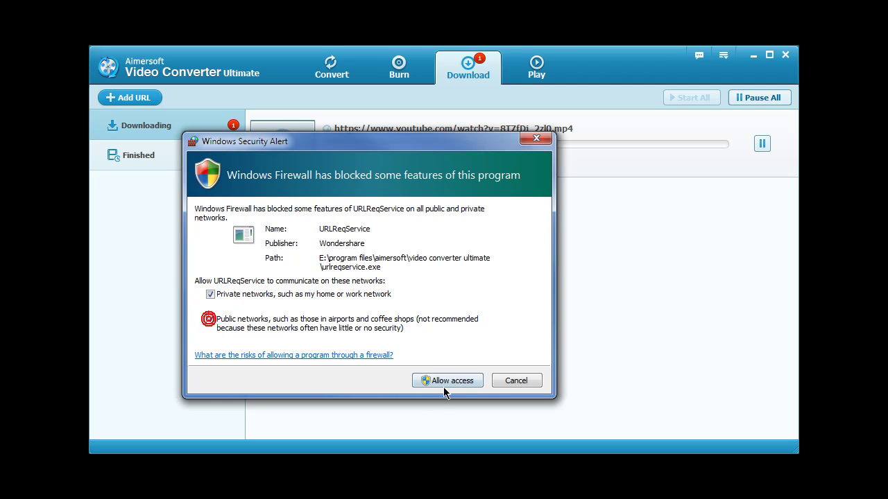
click(444, 381)
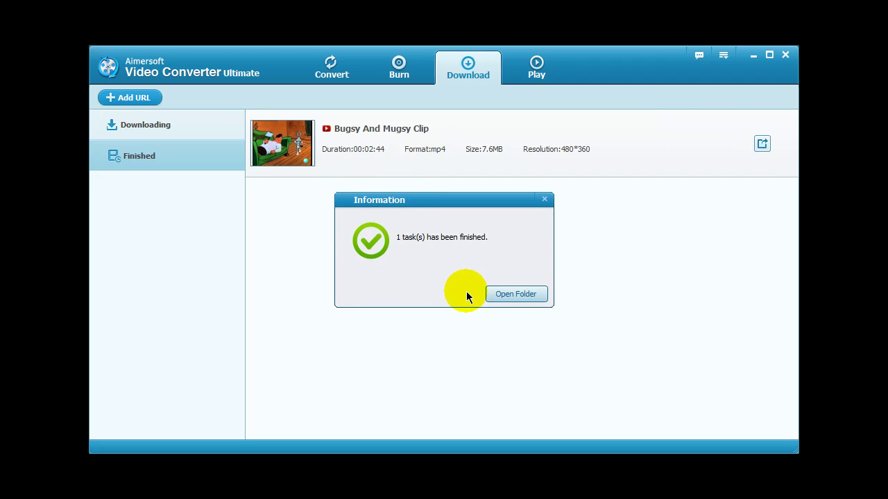
- Open the download folder, check the details of Bugsy And Mugsy Clip.mp4, and close the folder window
click(514, 298)
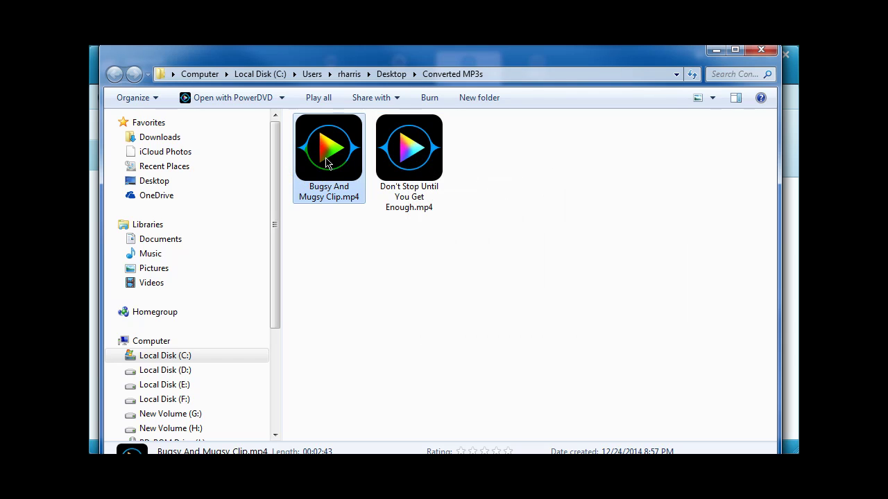
mouse_move(321, 160)
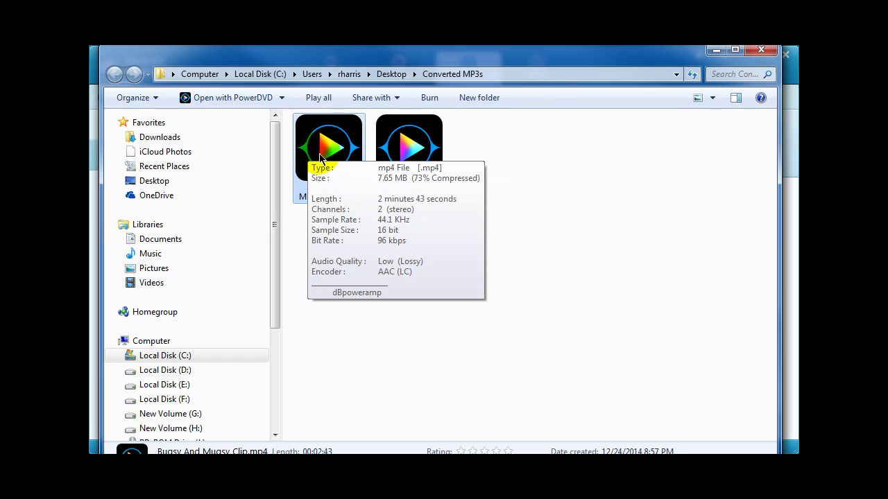
click(760, 52)
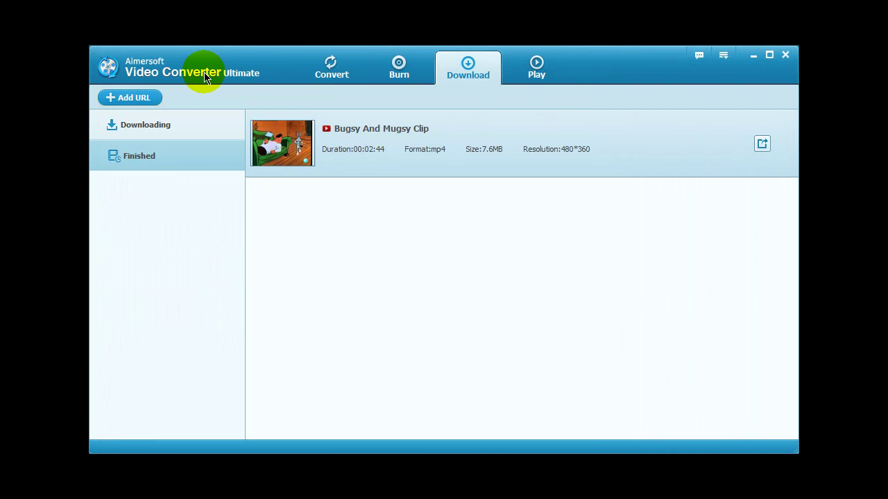
- Play the Windwalker_SE DVD from drive K in the built-in player
click(547, 77)
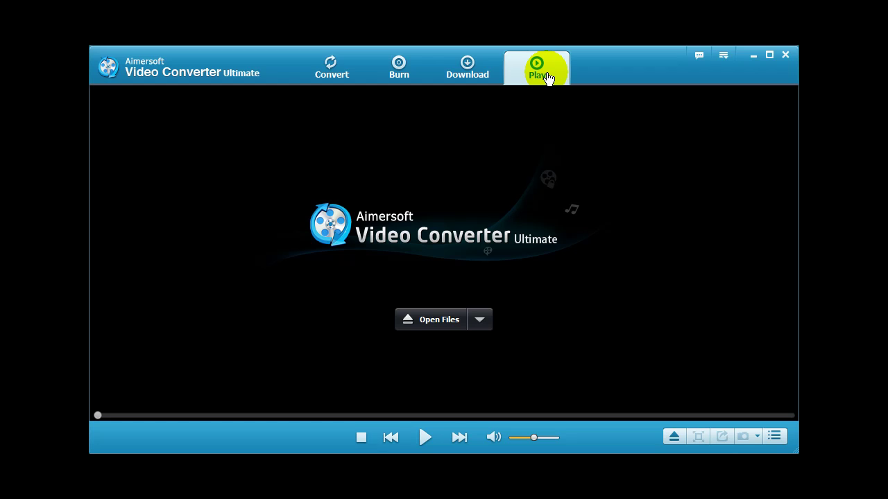
click(480, 319)
mouse_move(479, 342)
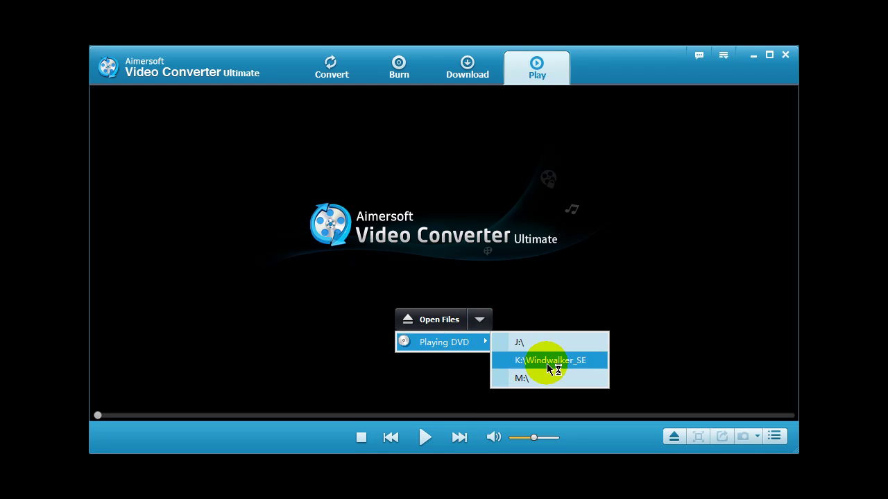
click(551, 361)
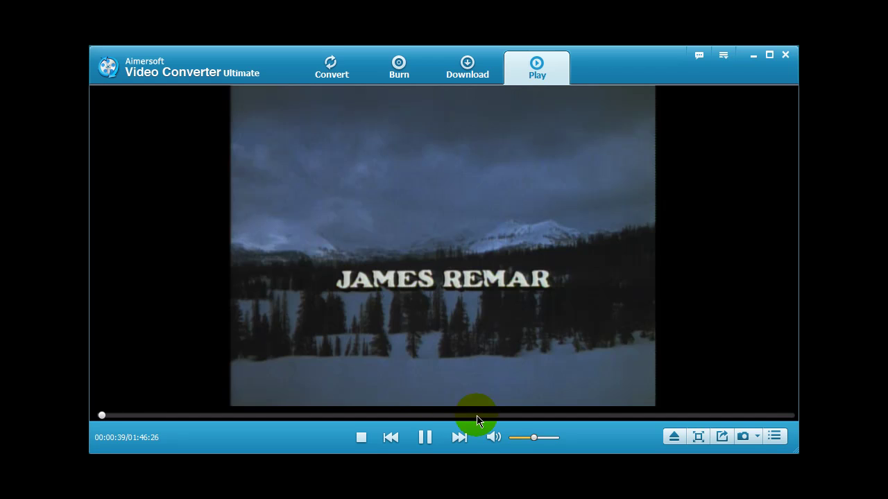
mouse_move(416, 376)
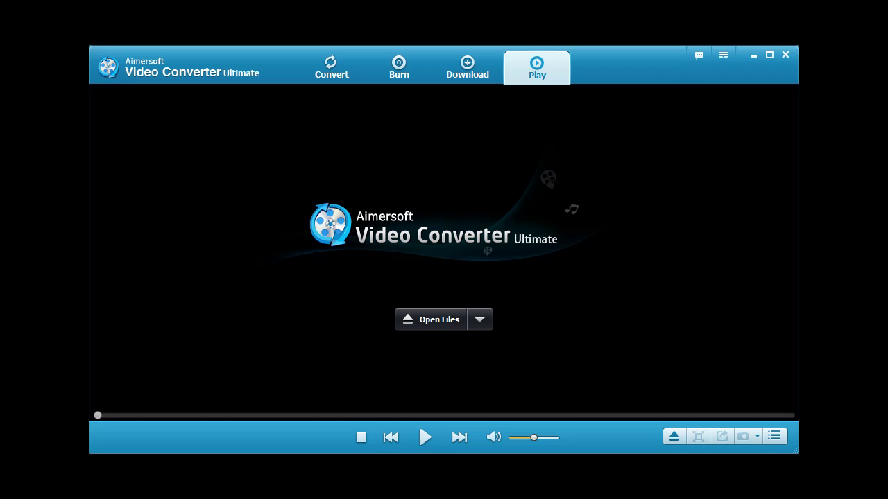
- Start opening a file in the player and browse to the Converted MP3s folder on the Desktop
click(481, 323)
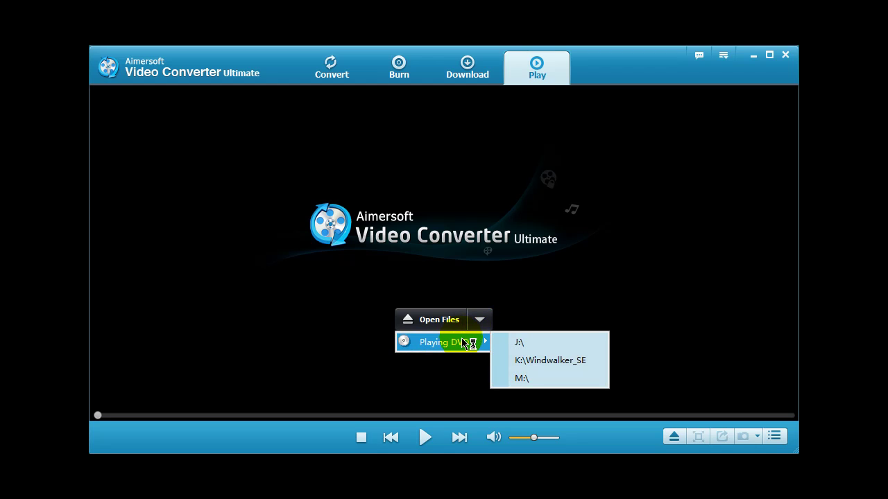
click(575, 294)
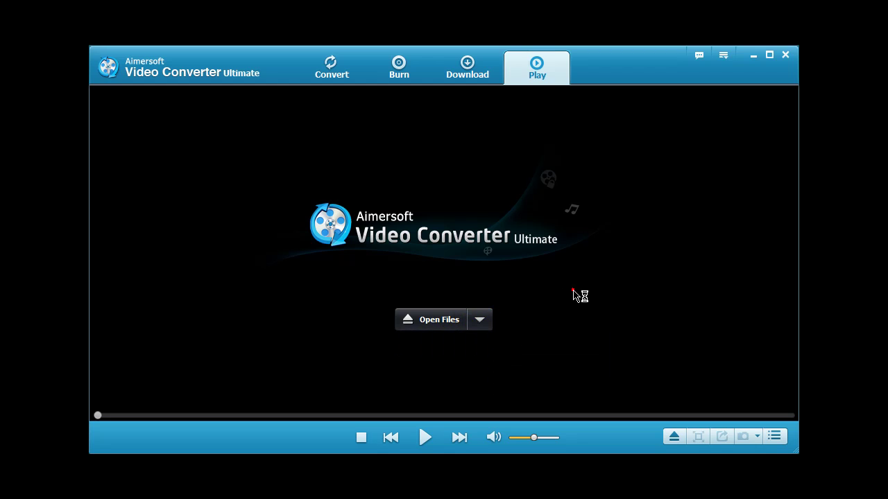
click(407, 323)
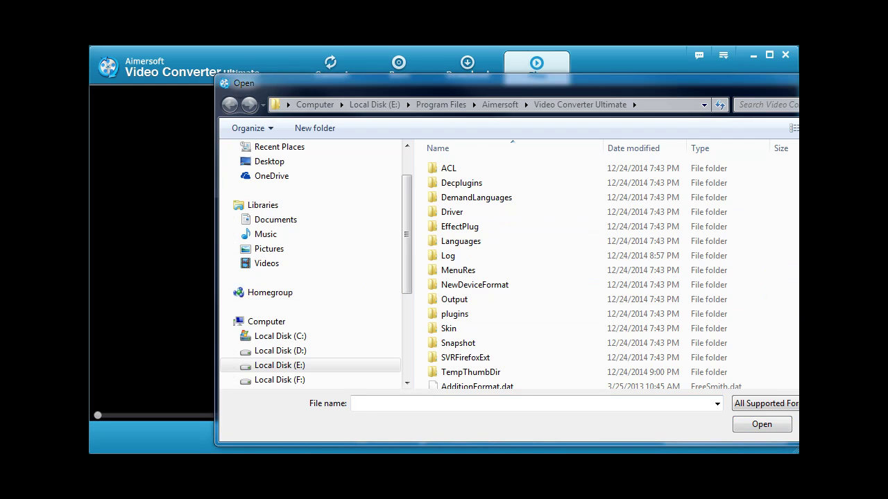
scroll(597, 270, down, 1)
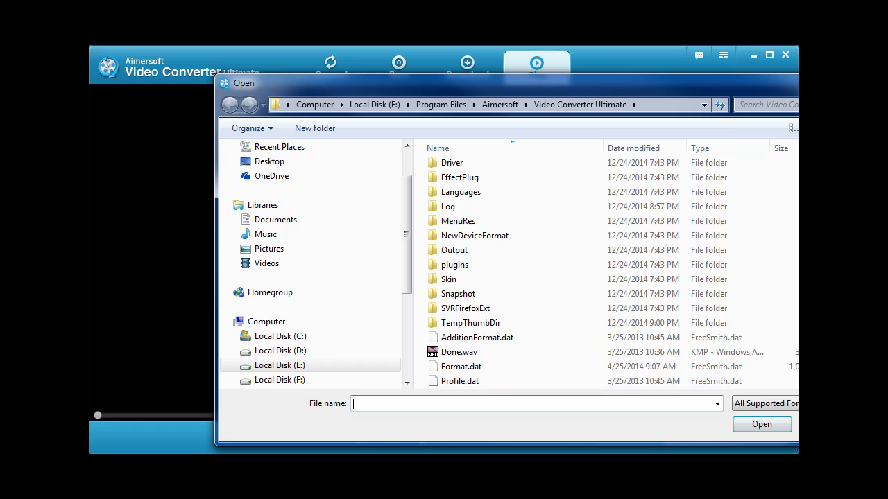
scroll(597, 270, up, 1)
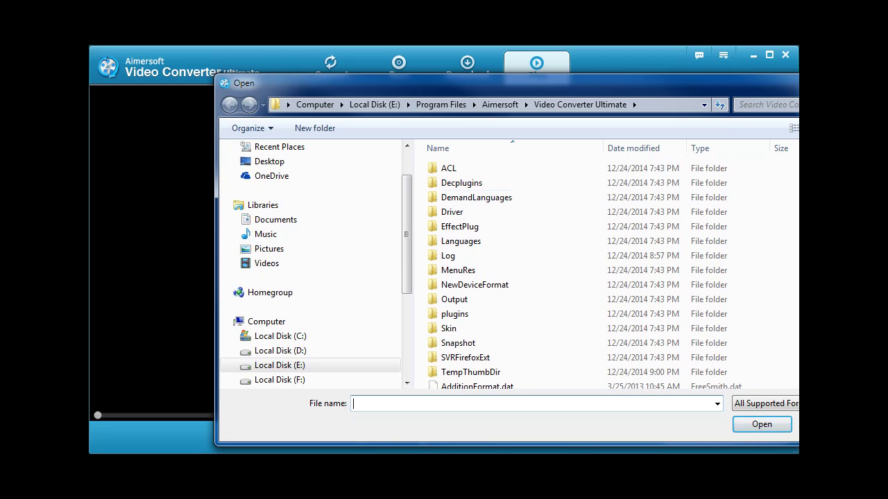
click(267, 166)
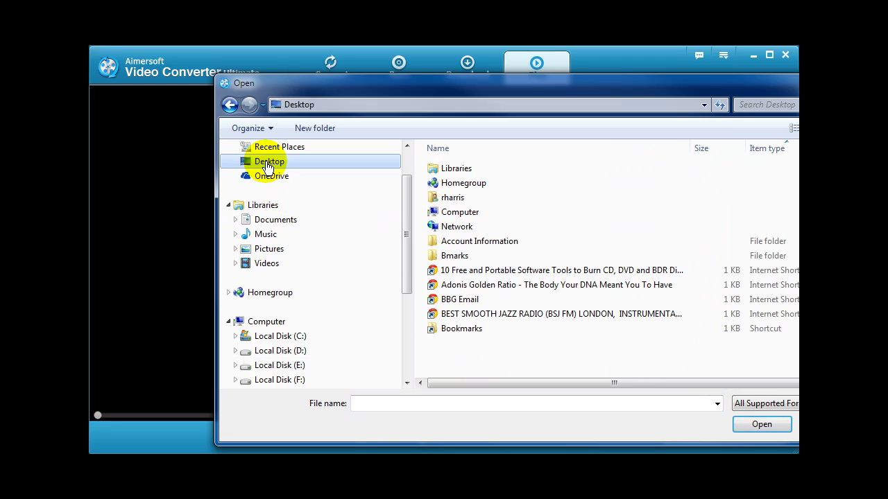
scroll(742, 198, down, 2)
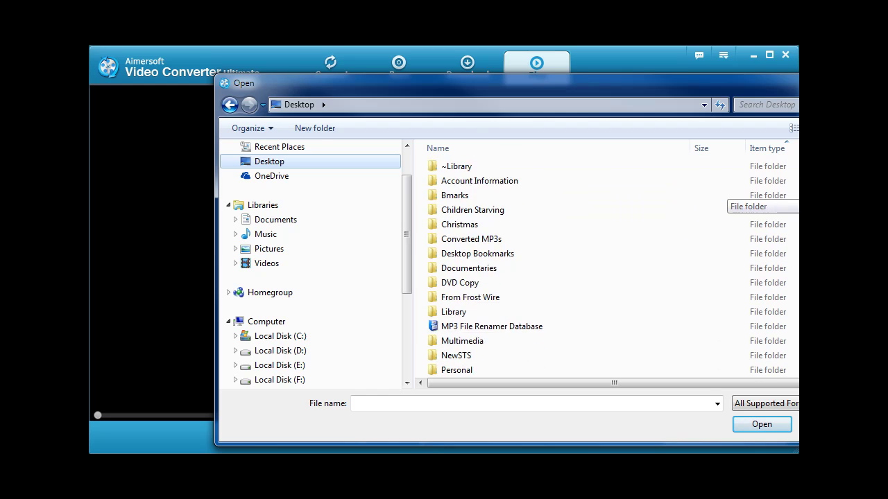
scroll(735, 198, down, 1)
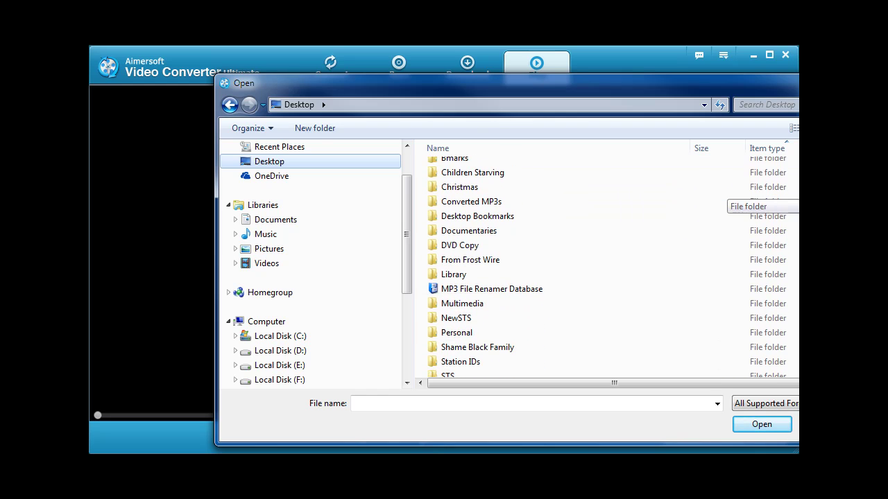
double_click(455, 198)
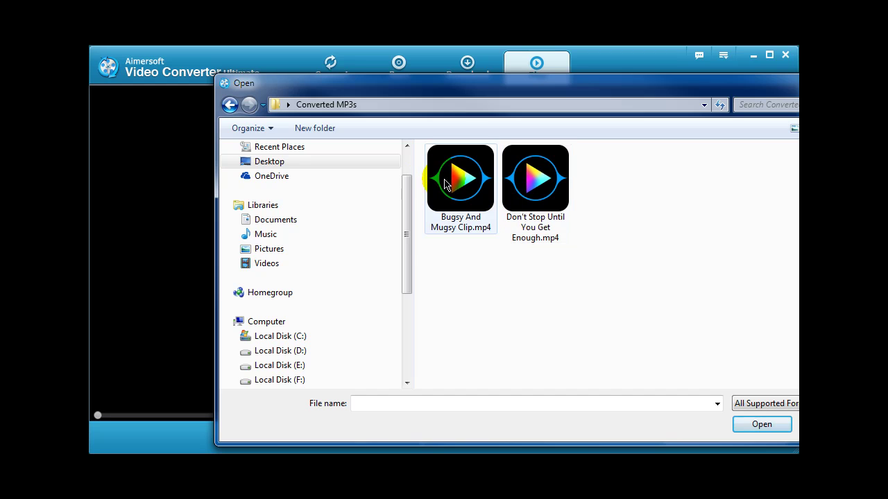
- Play Bugsy And Mugsy Clip.mp4 in the built-in player and pause the playback
click(449, 182)
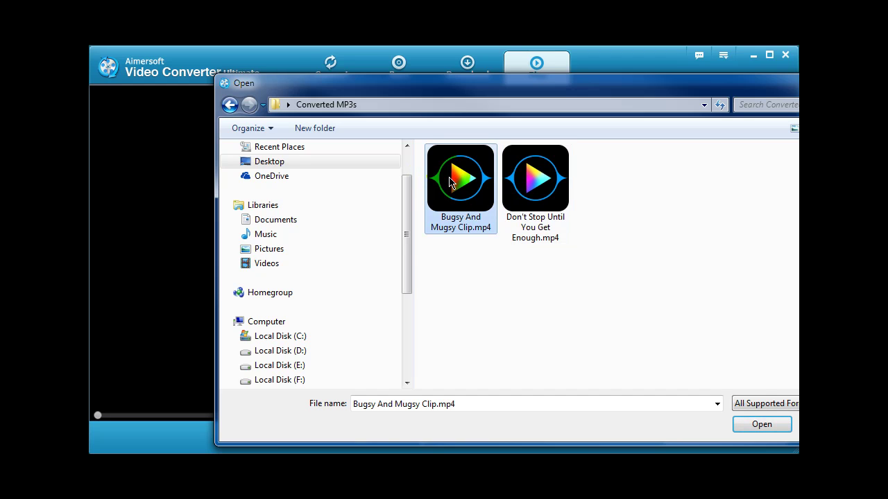
click(760, 426)
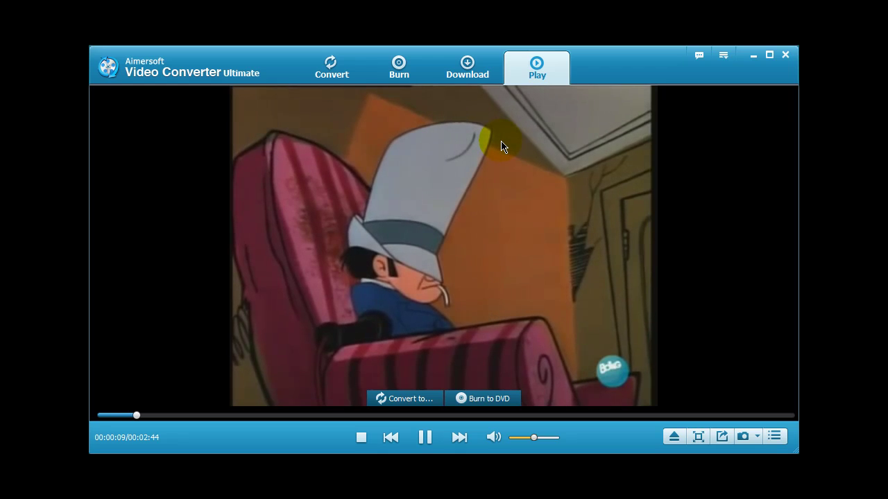
click(530, 443)
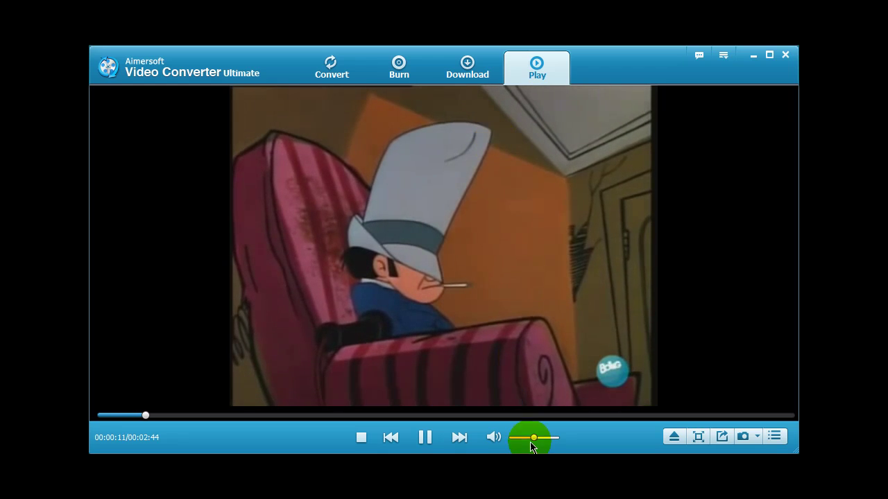
click(424, 437)
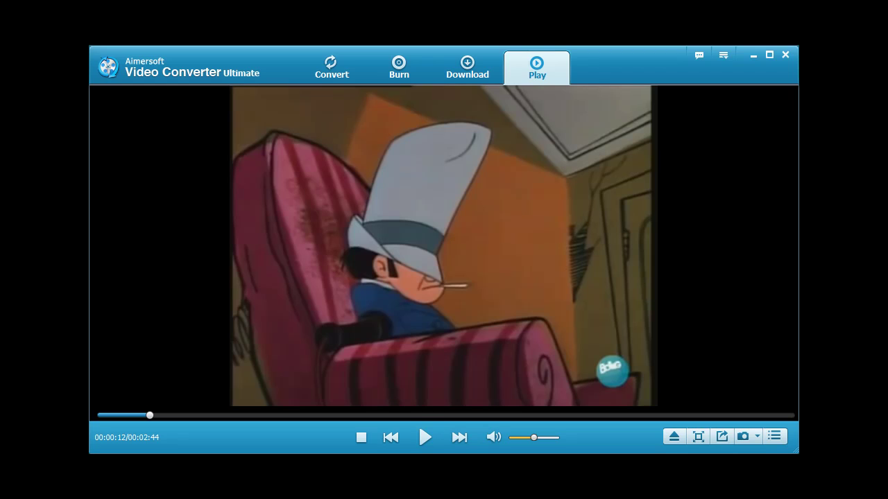
- Add the Hall & Oates - Kiss On My List and Stevie Wonder M4A files from the From Frost Wire folder to the conversion list
click(323, 74)
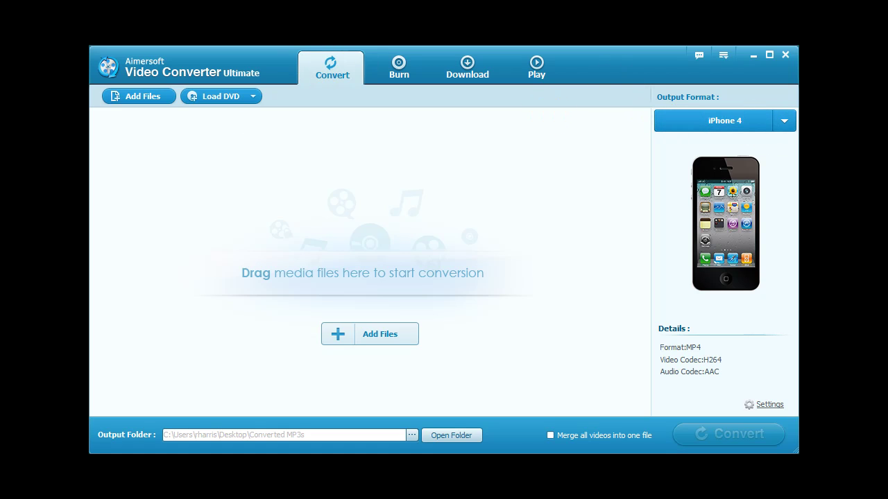
drag(91, 150, 435, 86)
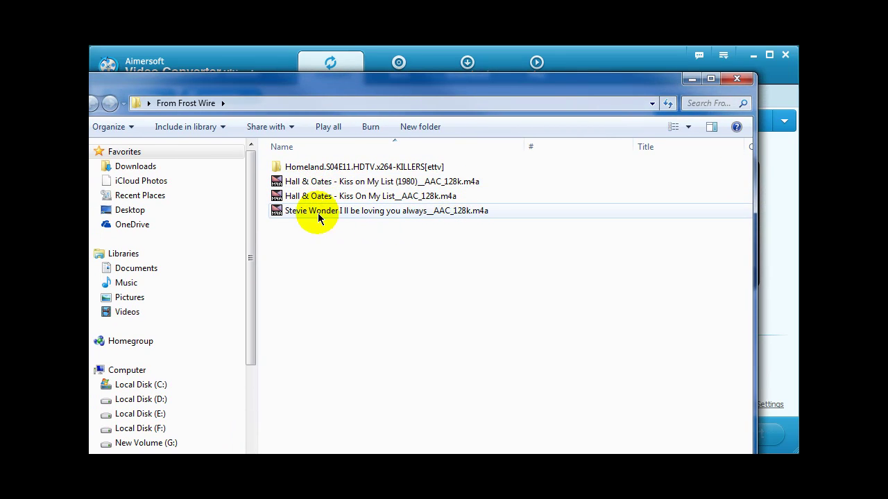
mouse_move(297, 217)
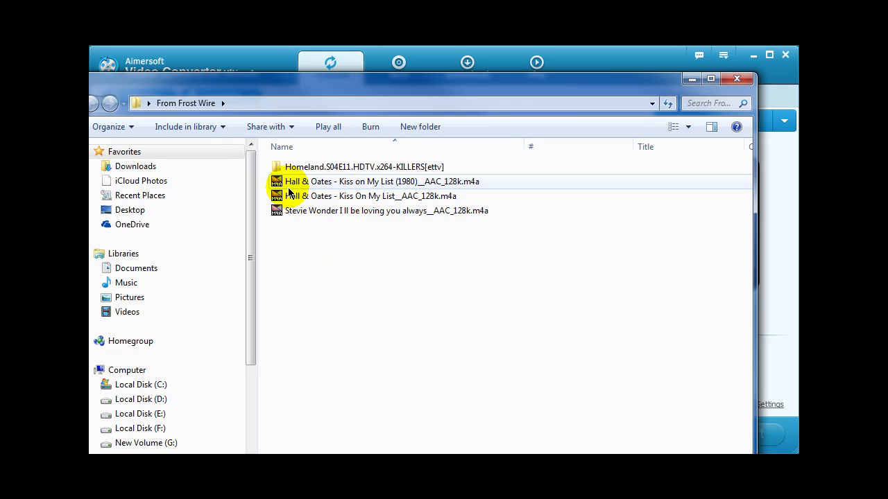
mouse_move(475, 218)
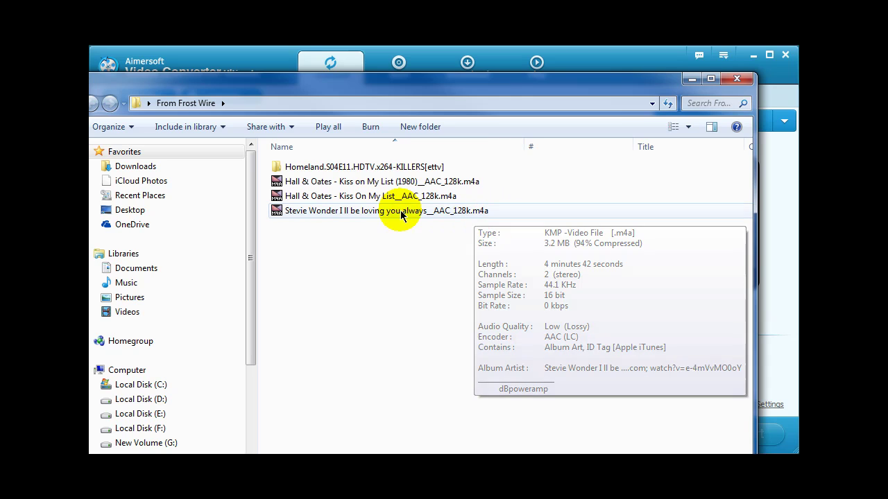
drag(502, 91, 0, 40)
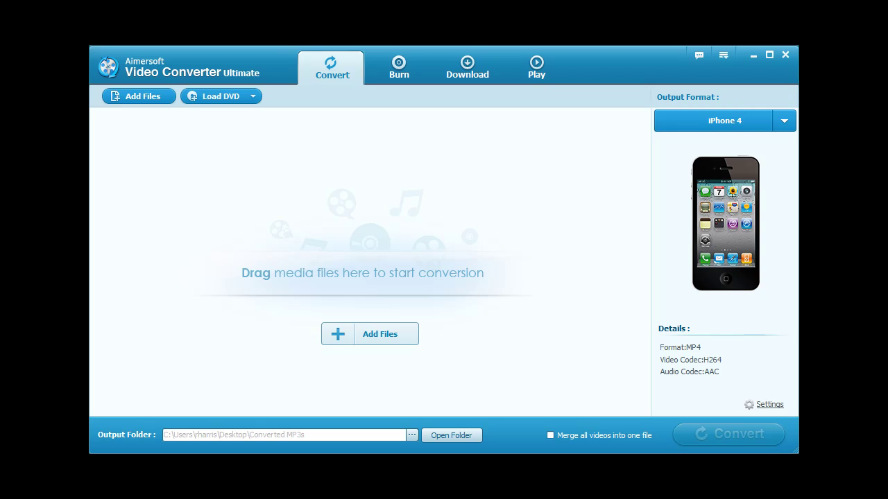
drag(271, 215, 305, 177)
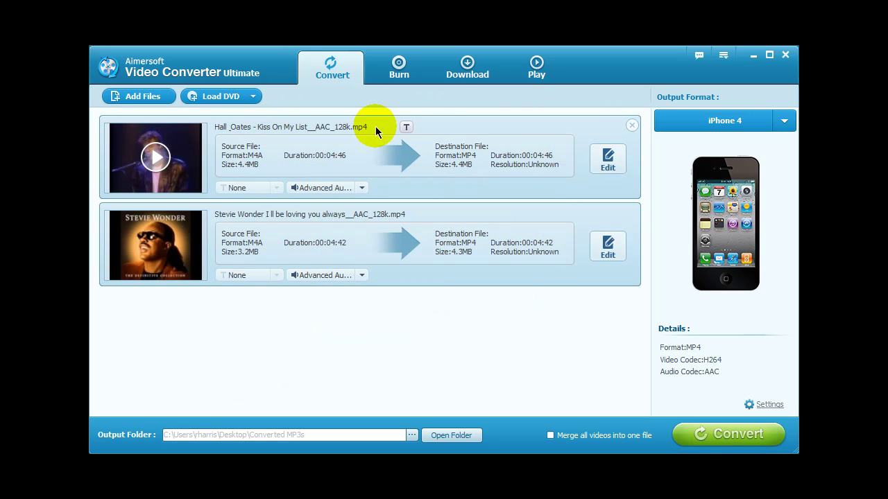
- Rename the first song's output file as Hall & Oates - Kiss On My List
click(406, 127)
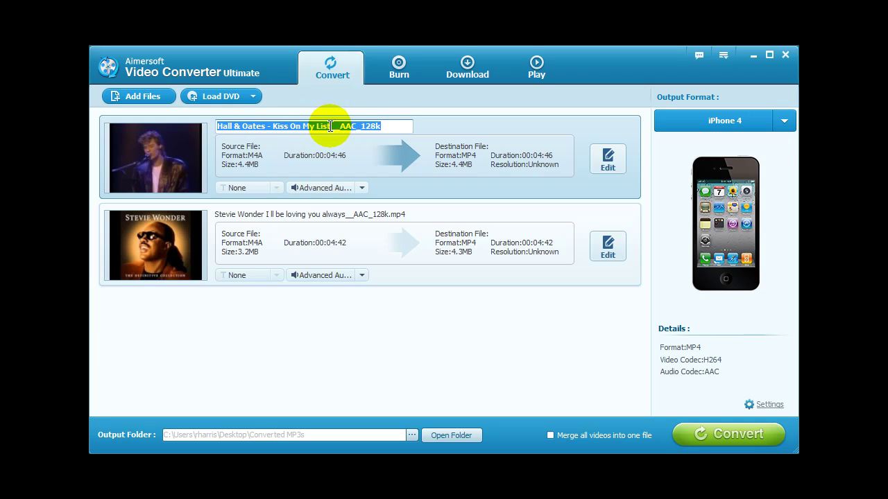
drag(331, 127, 401, 125)
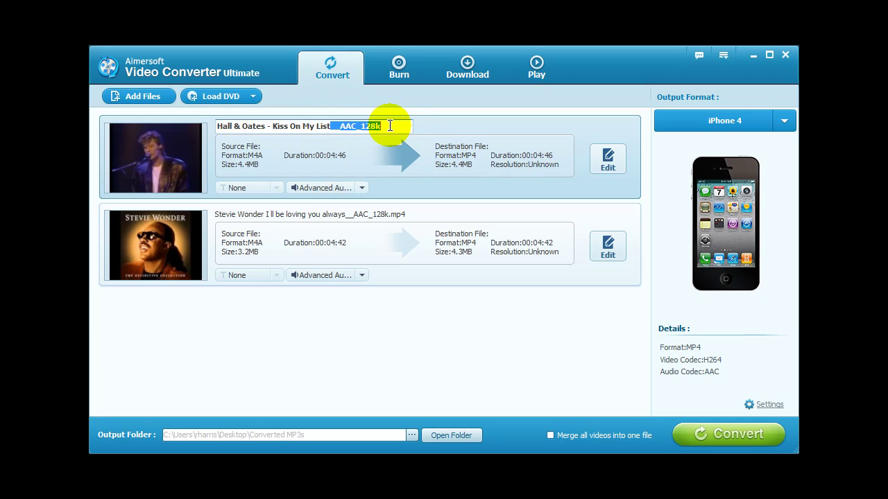
key(BackSpace)
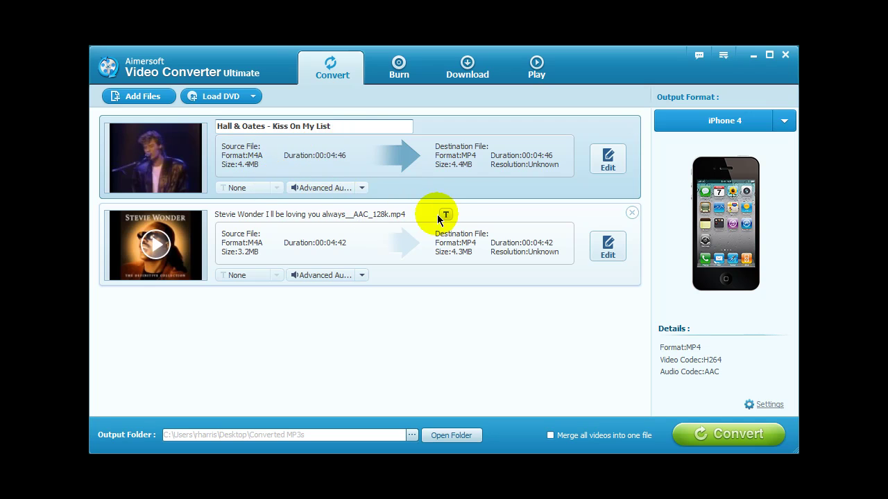
- Rename the second song's output file as Stevie Wonder-Loving You Always
click(443, 213)
click(278, 213)
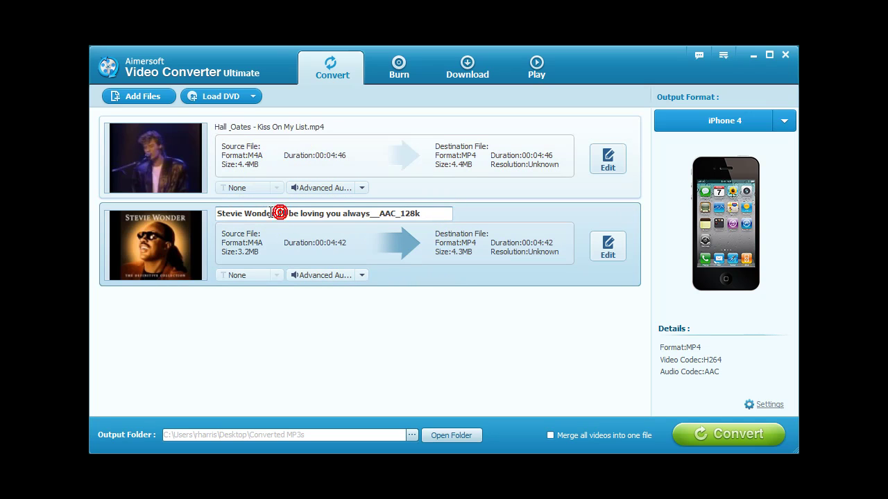
drag(275, 212, 416, 218)
text(-L)
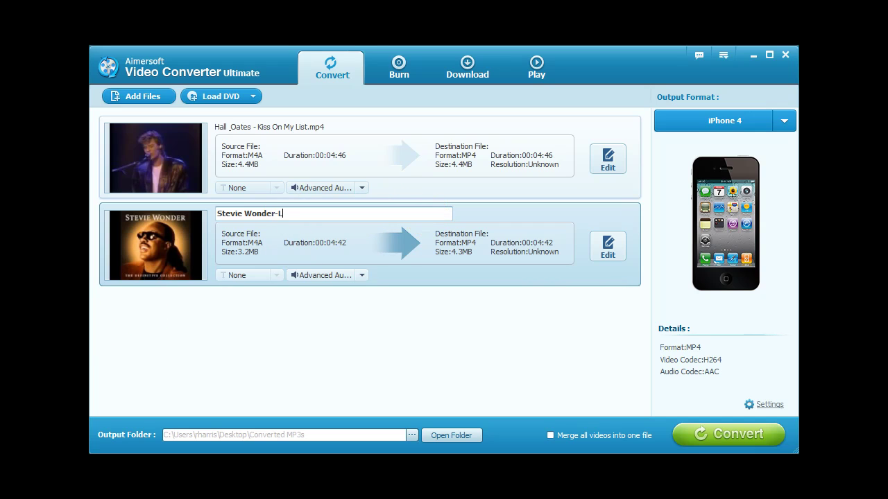
text(oving You Always)
click(242, 351)
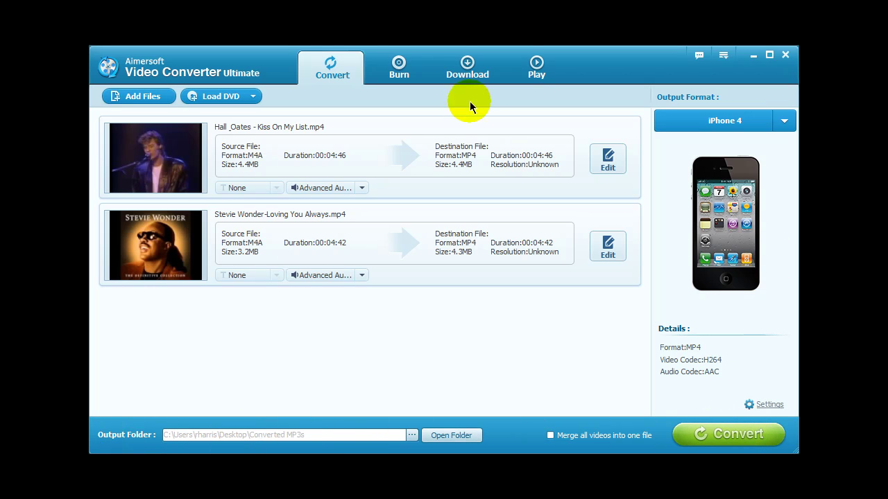
- Set the output format of the two songs to MP3
mouse_move(224, 149)
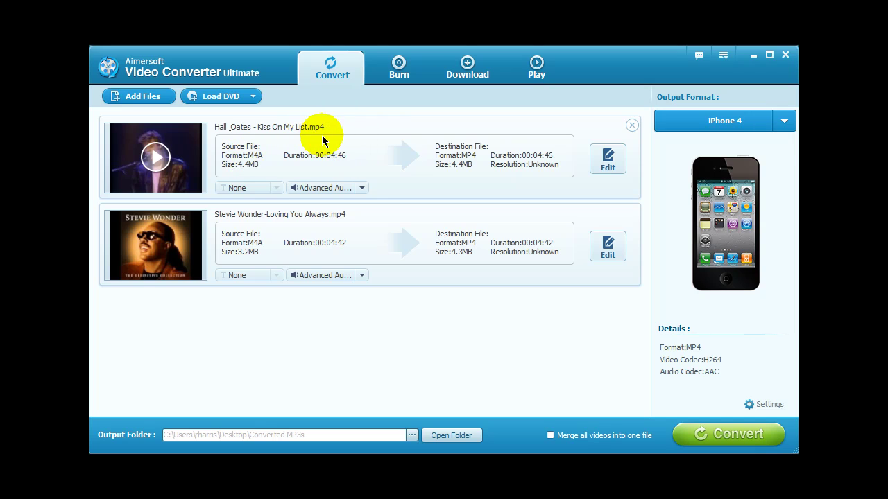
click(784, 124)
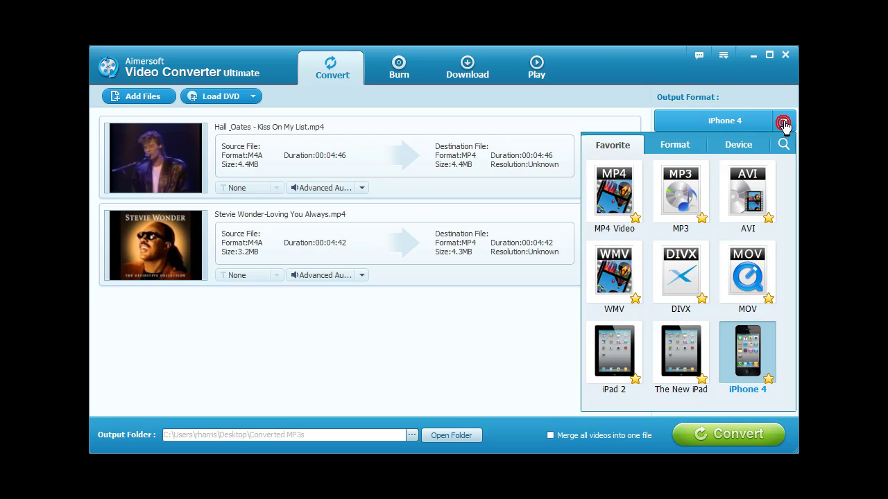
click(674, 196)
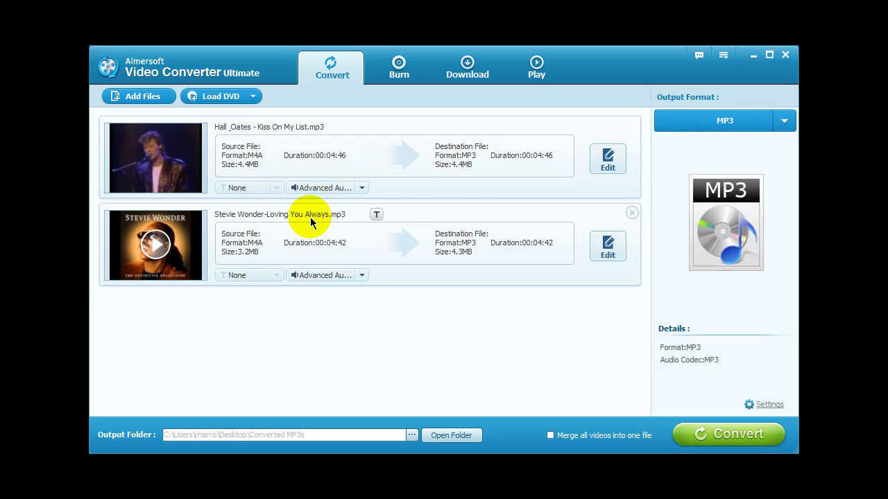
- Set the MP3 bit rate to 192 kbps and the sample rate to 48000 Hz, and convert both songs
click(766, 409)
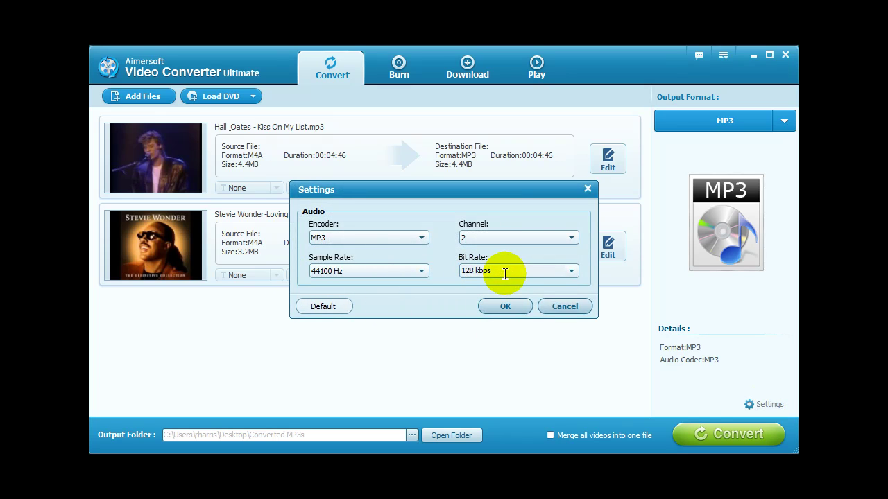
click(571, 271)
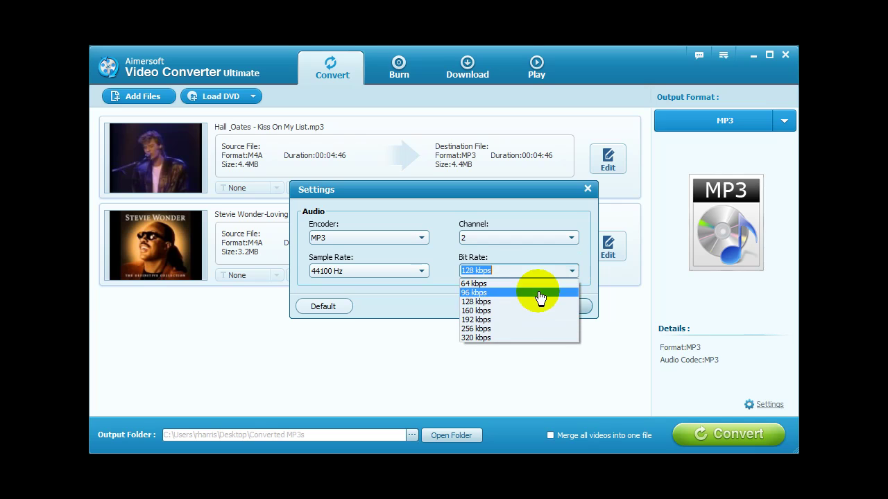
click(519, 319)
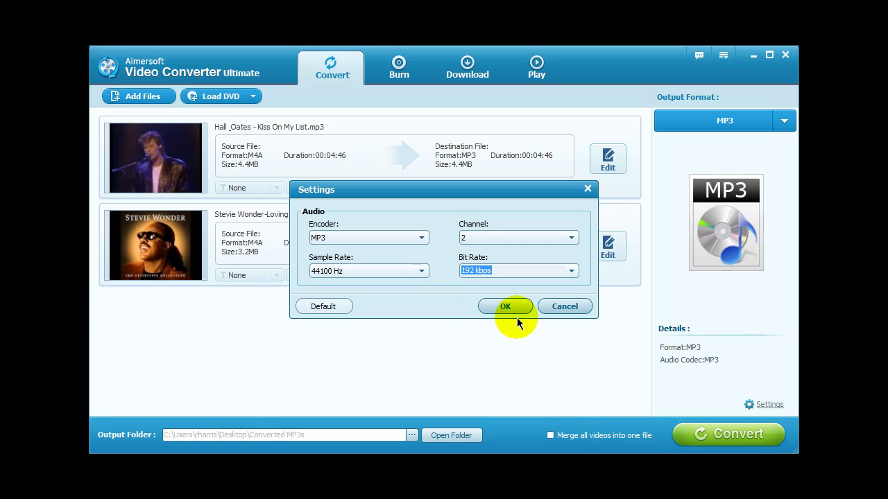
click(421, 272)
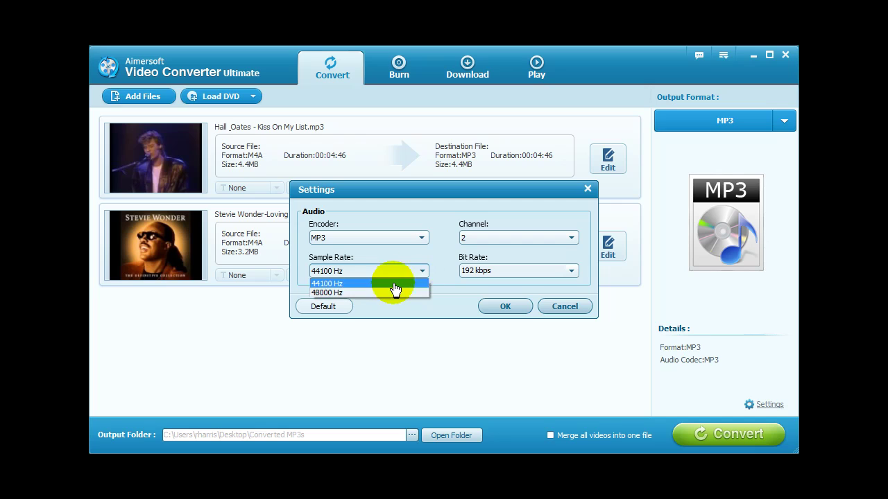
click(387, 293)
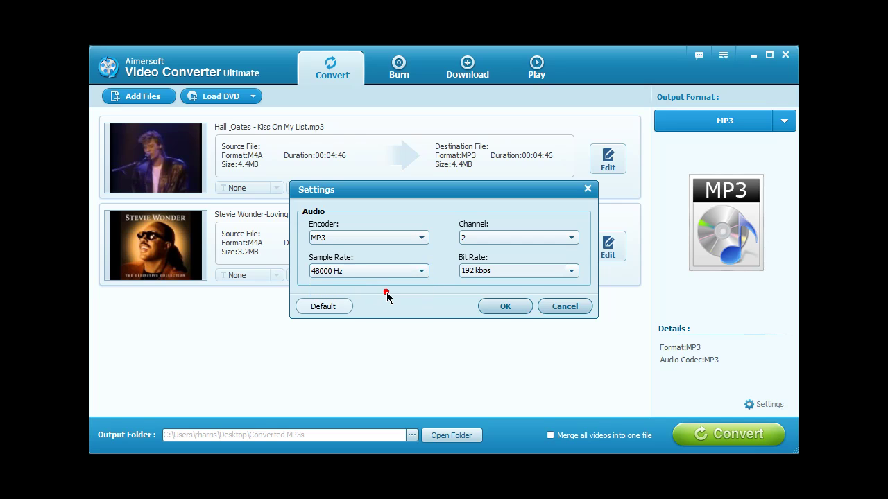
click(491, 310)
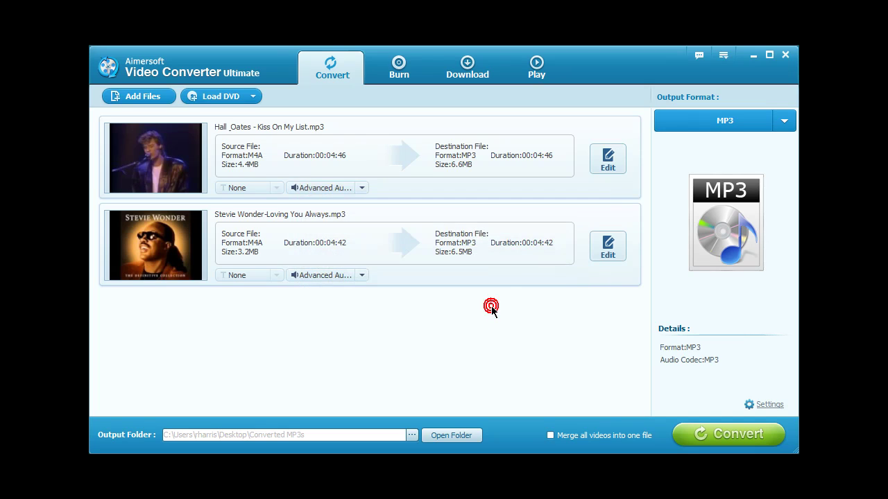
click(729, 436)
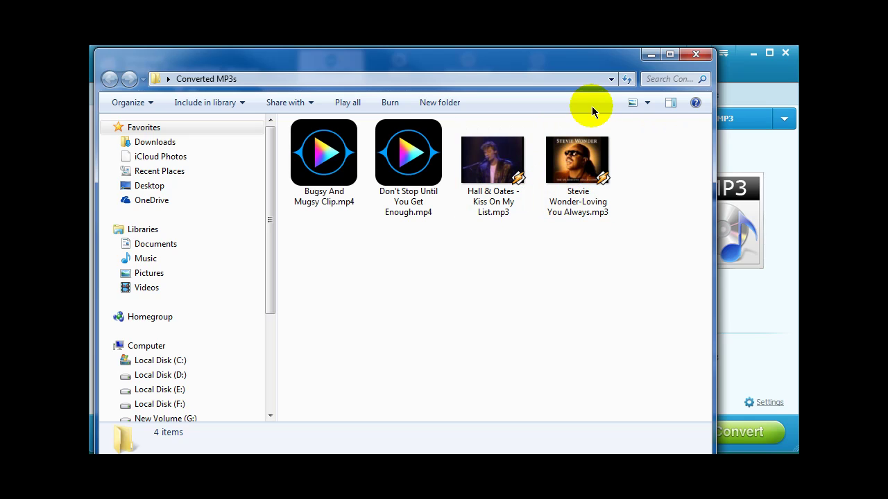
- Show the Converted MP3s folder in Details view and remove the #, Title, Contributing artists and Album columns
click(647, 103)
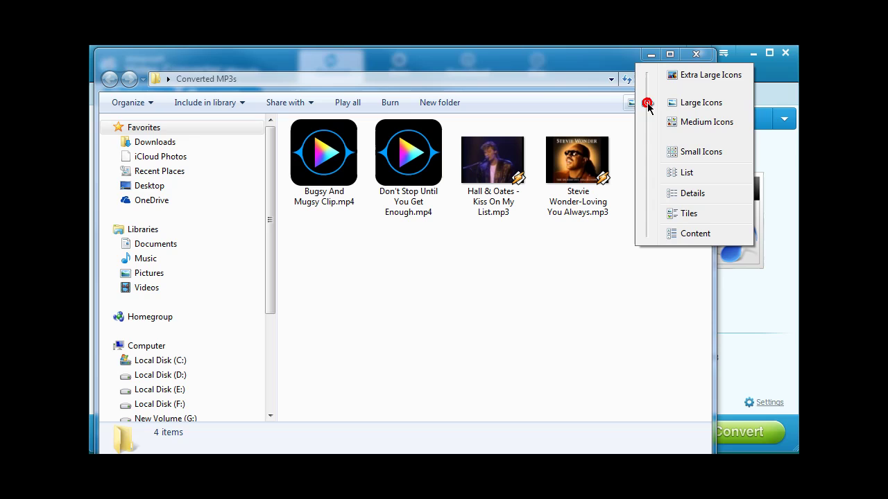
click(674, 192)
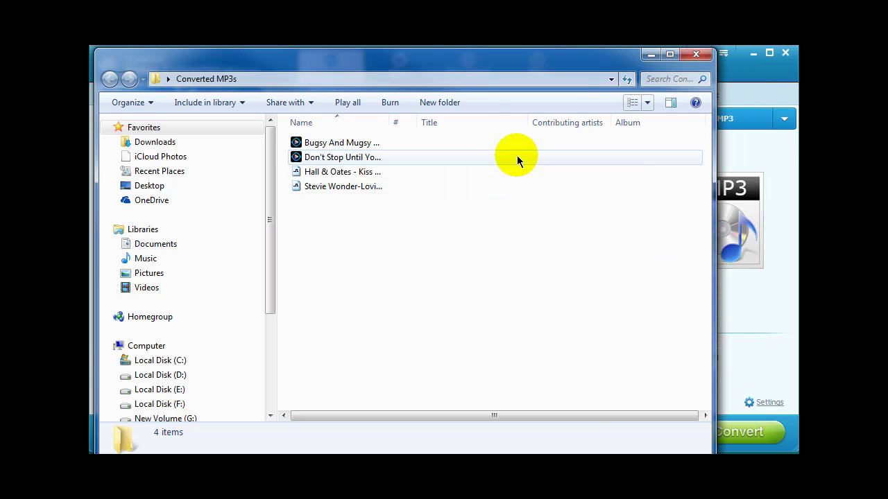
right_click(453, 123)
click(481, 180)
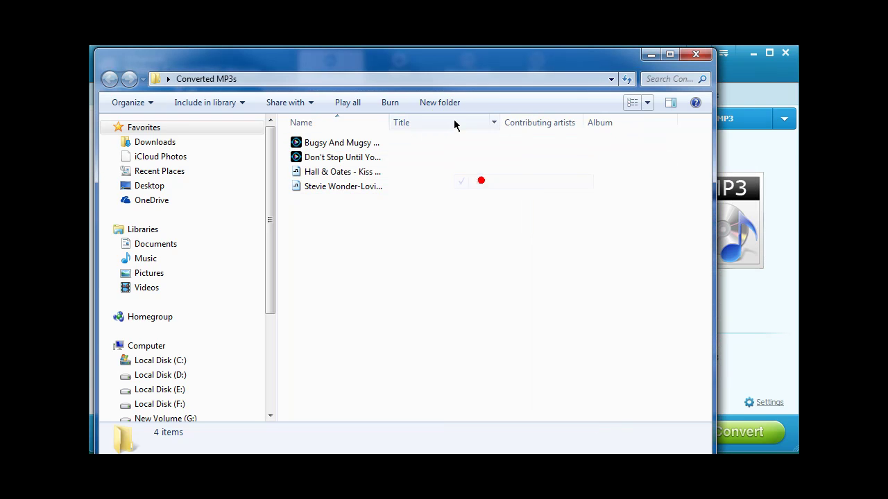
right_click(454, 125)
click(485, 200)
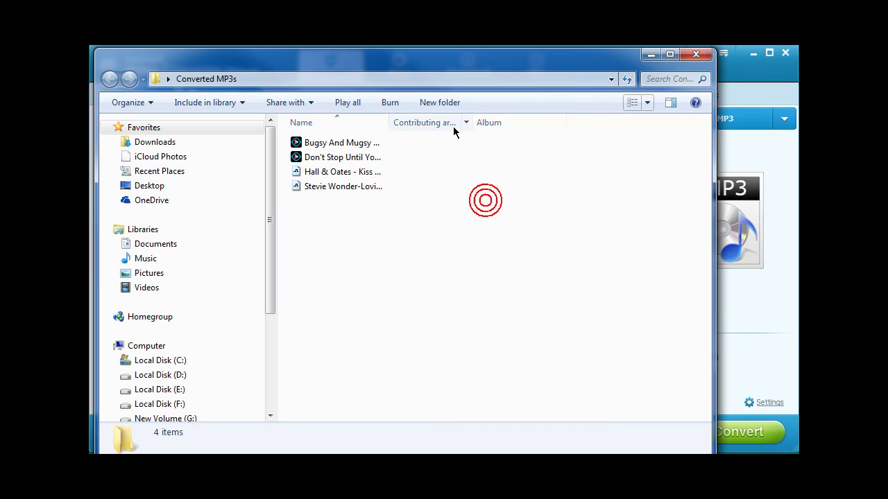
right_click(450, 125)
click(486, 213)
right_click(430, 123)
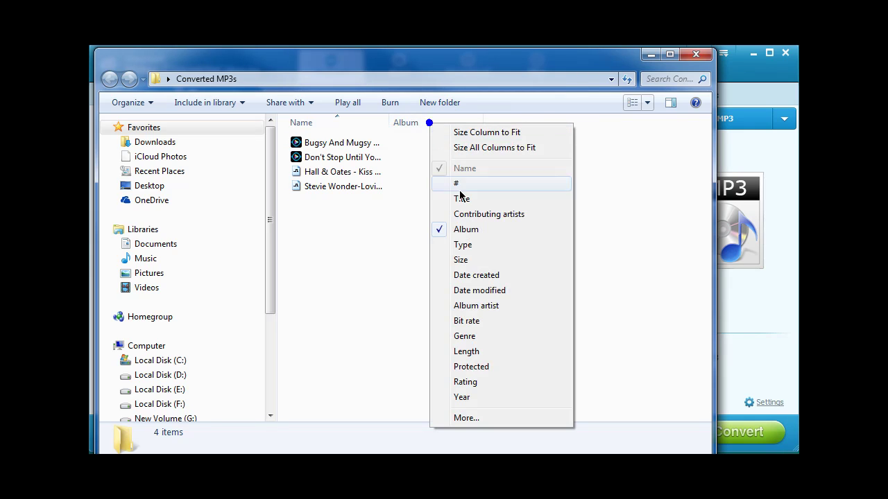
click(475, 229)
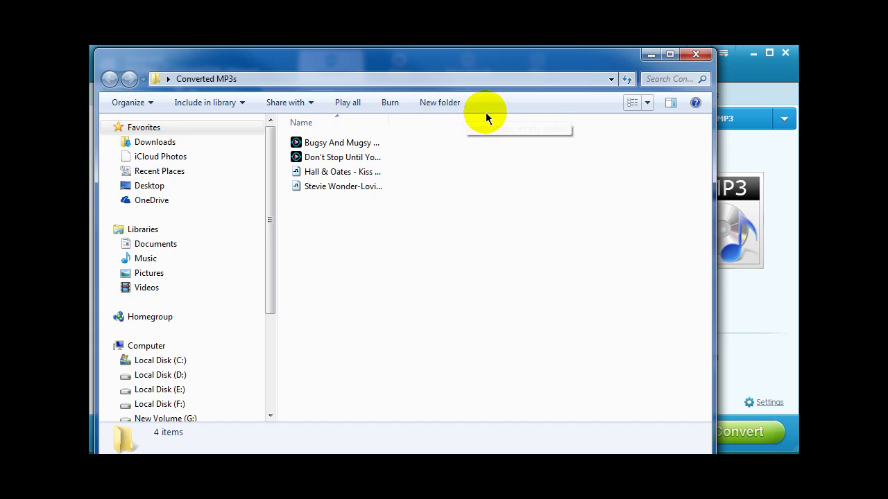
- Add the Bit rate column and widen the Name column to check the converted songs' bit rates, then close the folder window
right_click(496, 120)
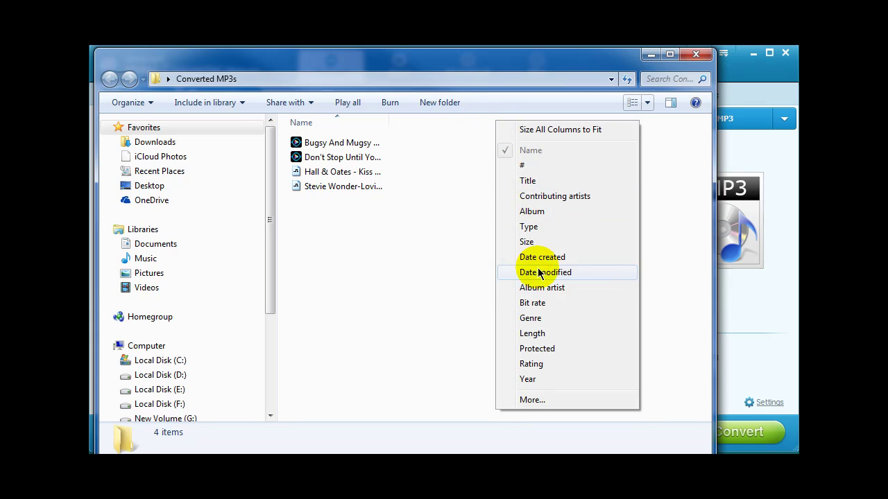
click(535, 303)
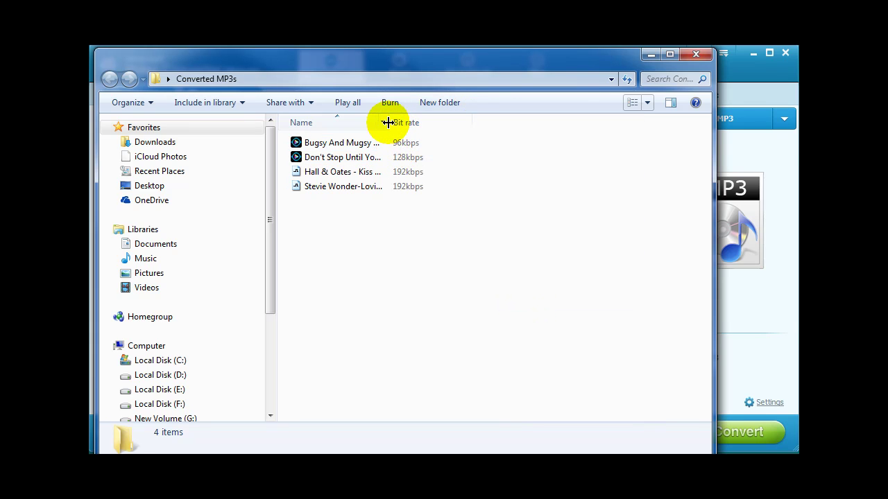
drag(388, 122, 498, 122)
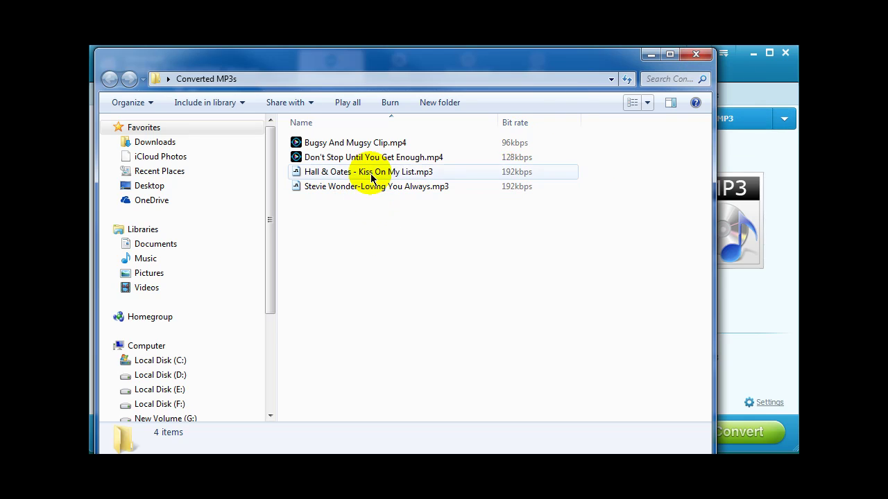
click(696, 54)
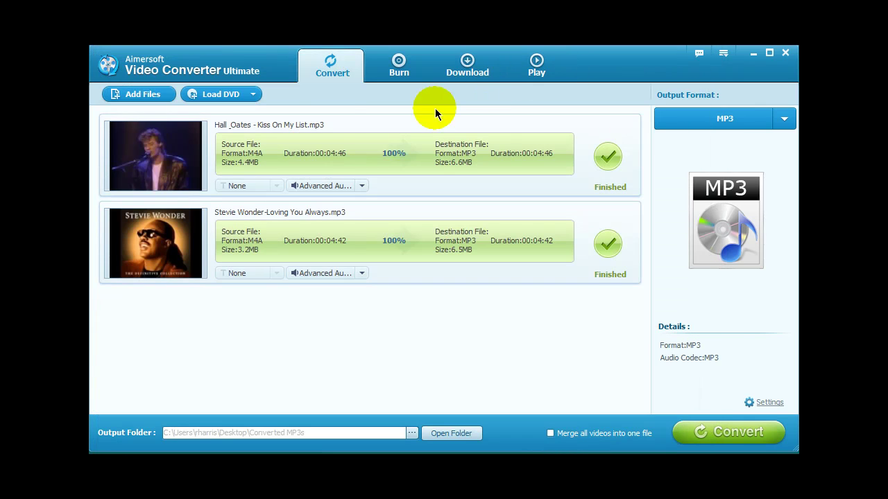